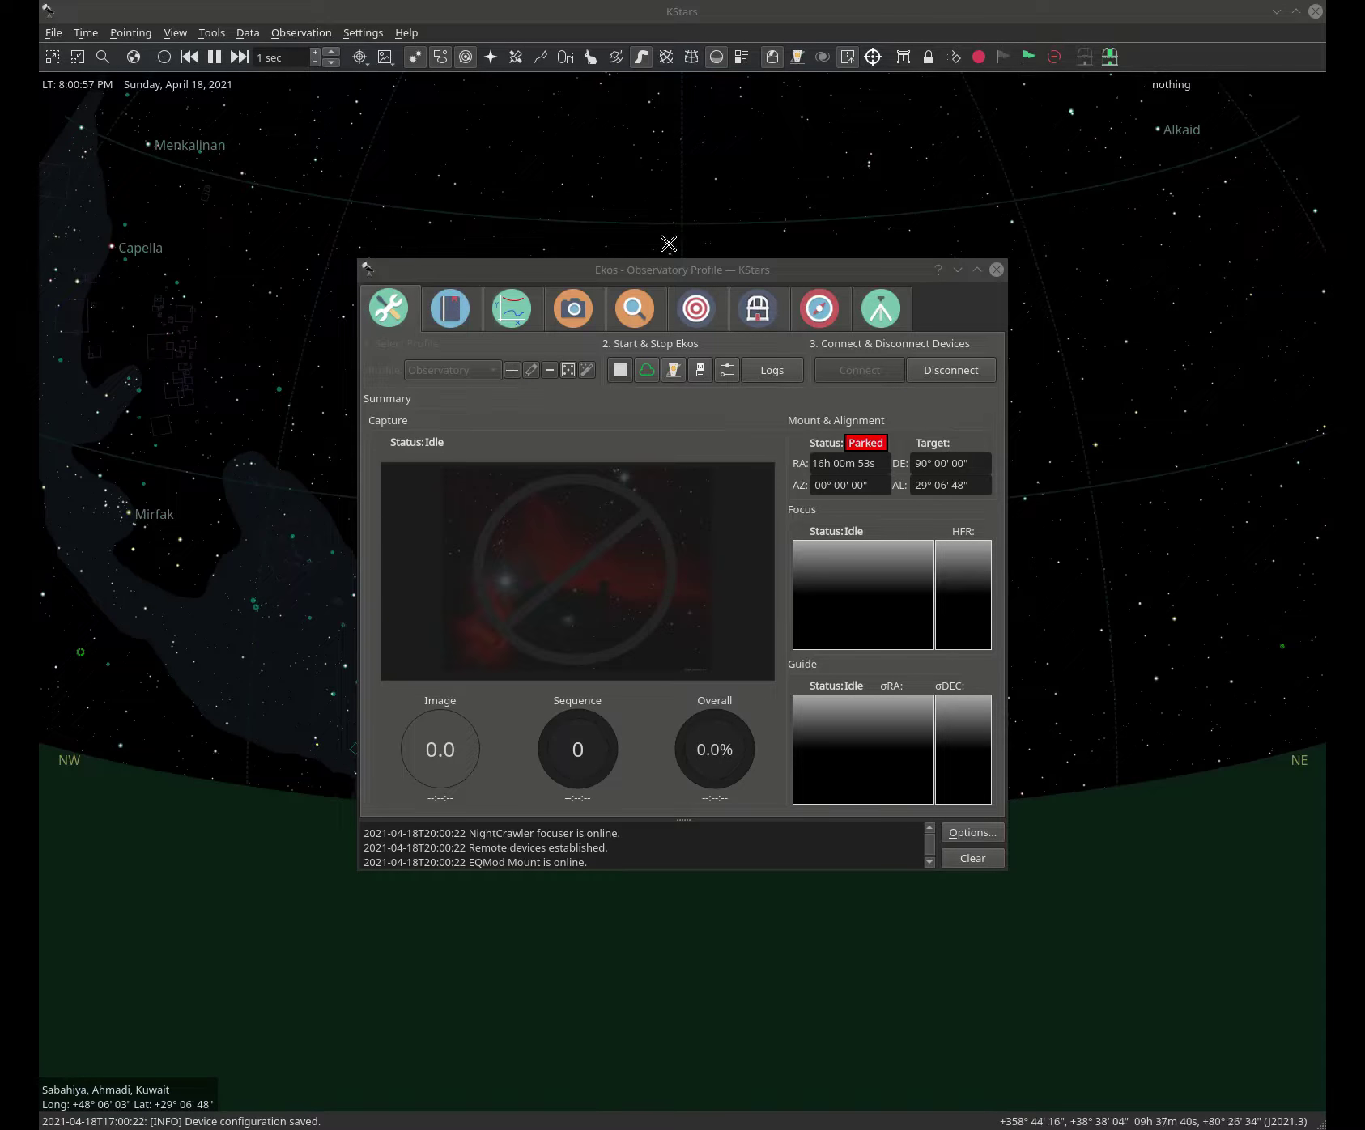
- Move the Ekos window up-left and show the Capture module with the QHY268M's 1-second Light settings
{"action": "left_click_drag", "start_coordinate": [635, 270], "coordinate": [541, 232]}
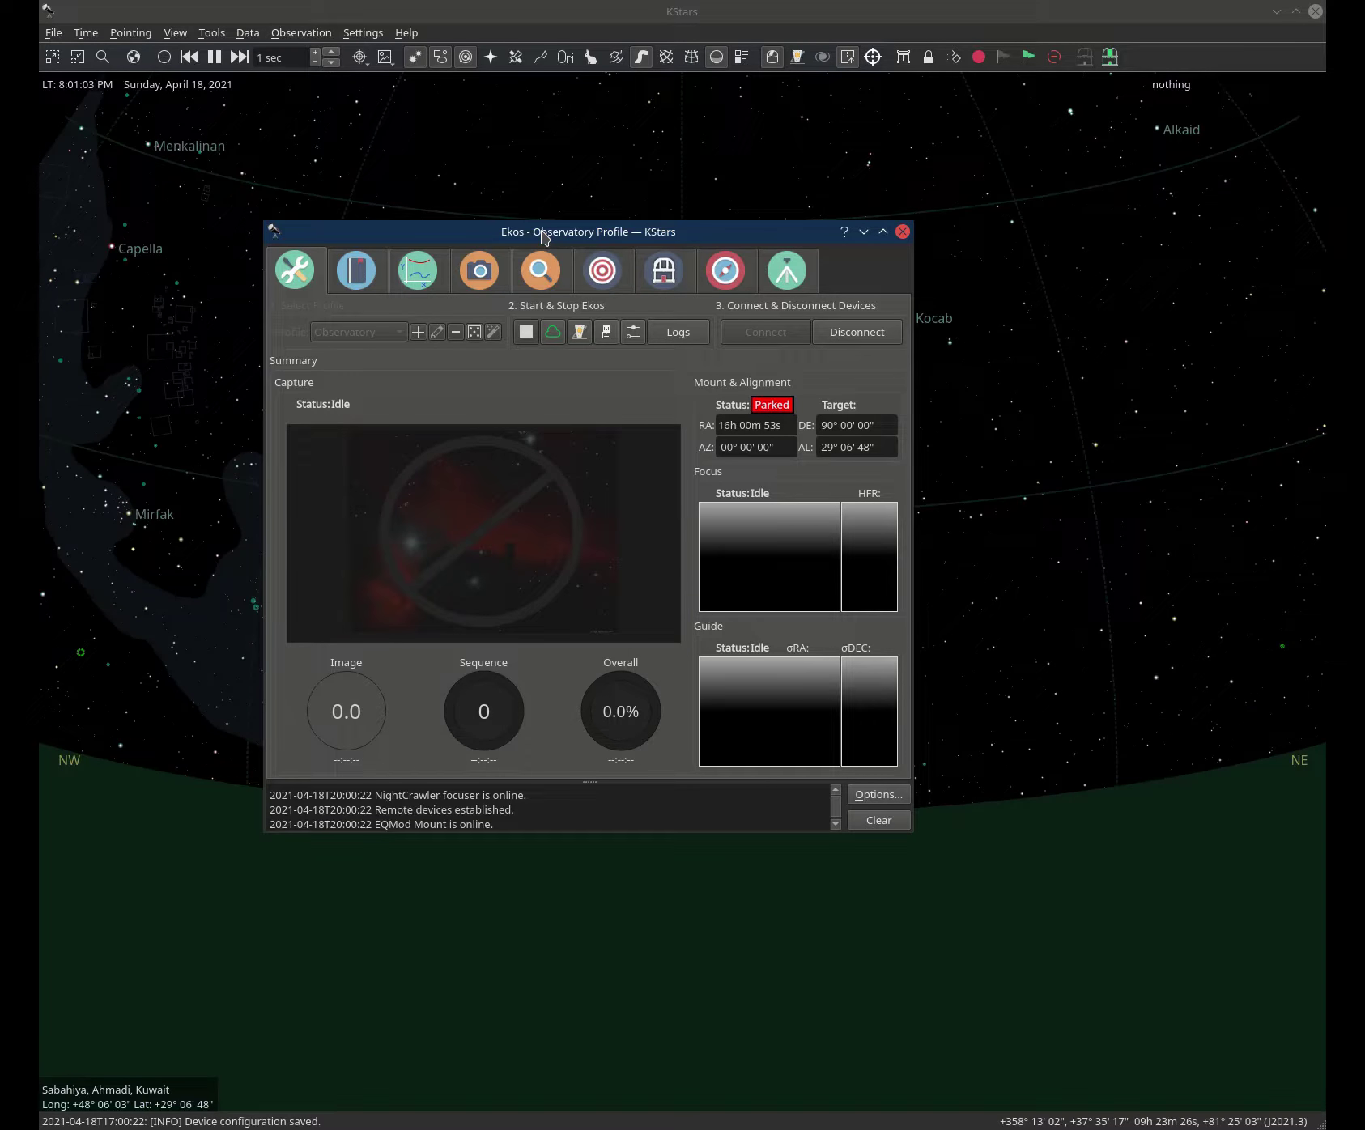
{"action": "left_click", "coordinate": [469, 277]}
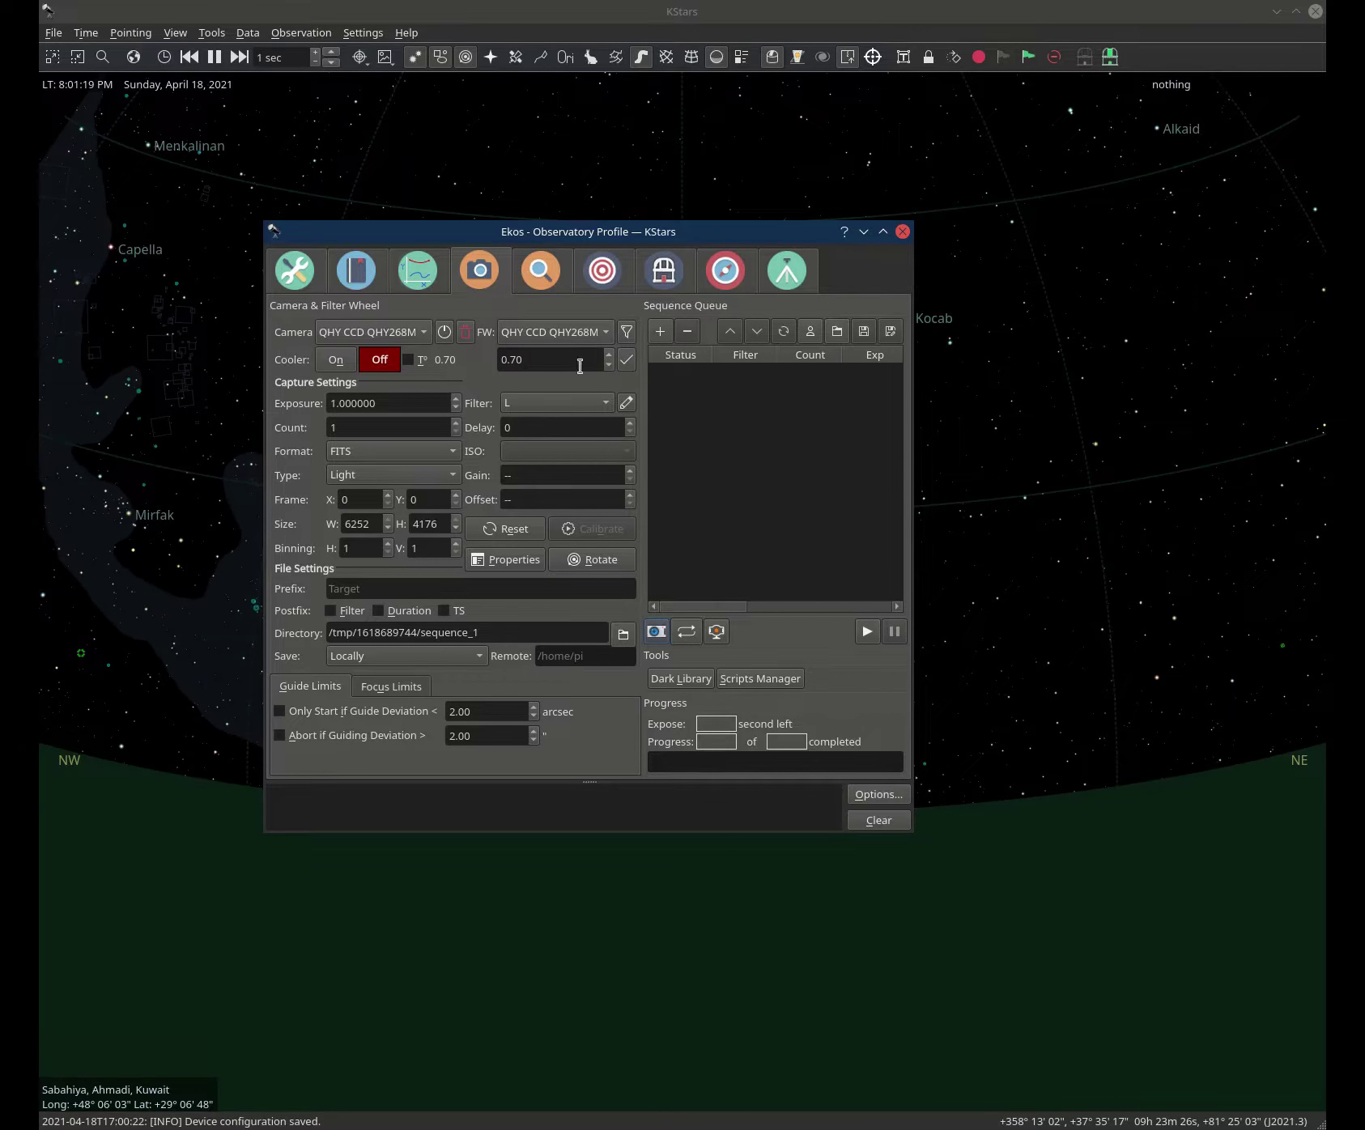
- Check the guider camera in the Guide module, then open the Dark Library from the Capture module
{"action": "left_click", "coordinate": [534, 284]}
{"action": "left_click", "coordinate": [601, 279]}
{"action": "left_click", "coordinate": [727, 276]}
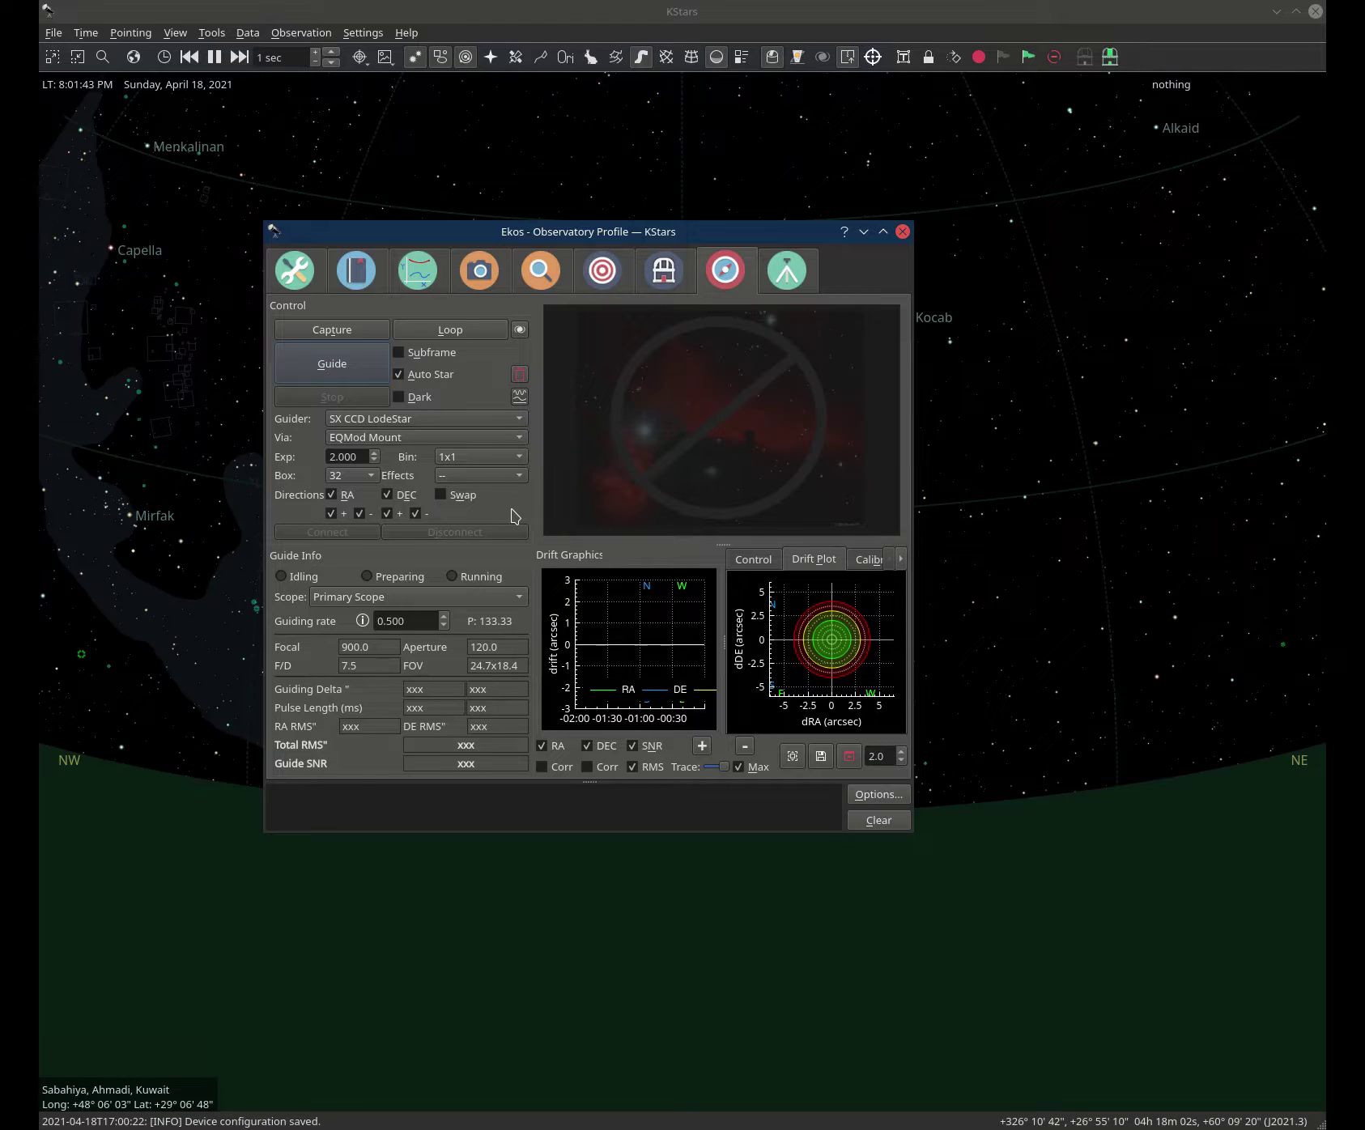
{"action": "left_click", "coordinate": [486, 270]}
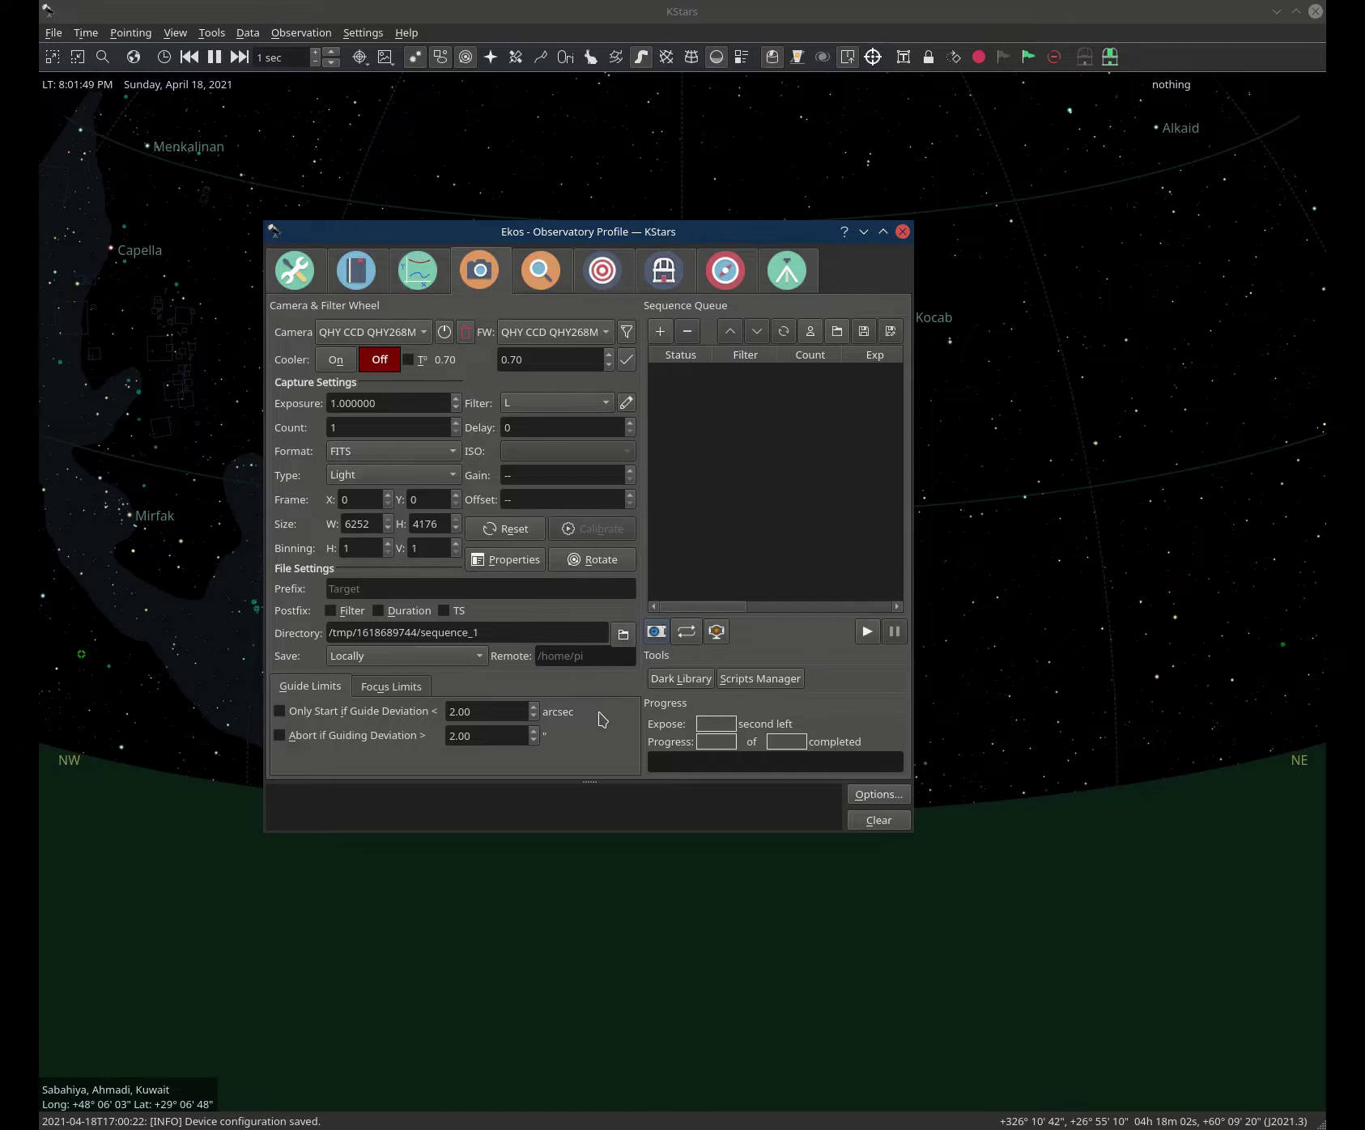
{"action": "left_click", "coordinate": [684, 678]}
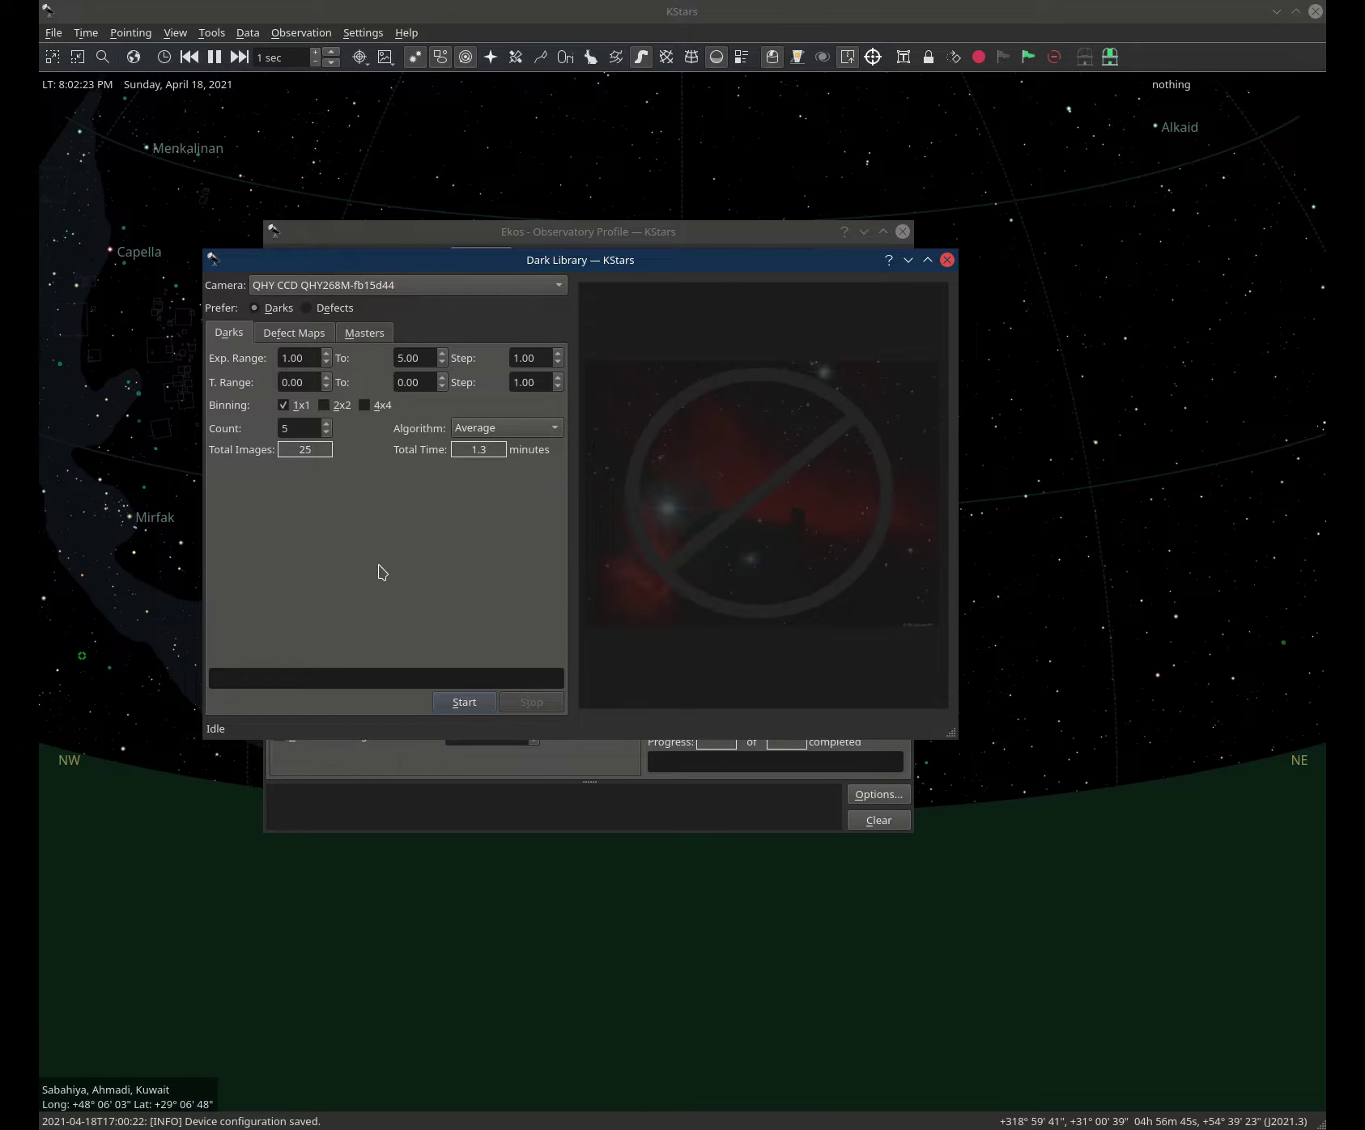
{"action": "left_click", "coordinate": [339, 290]}
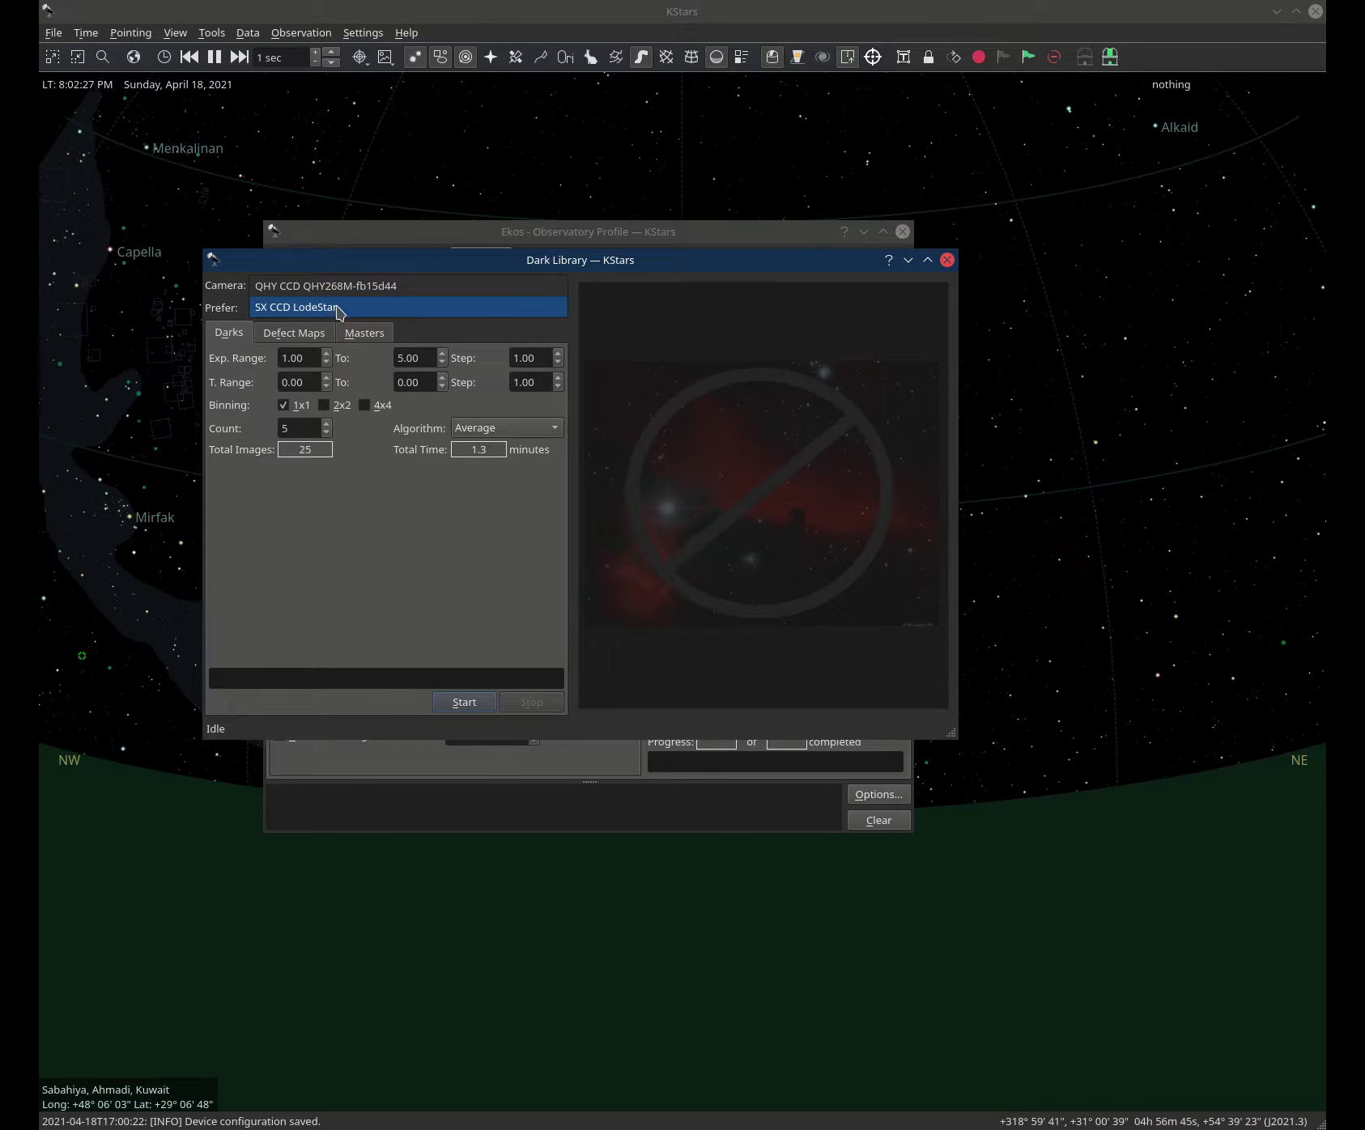
- Select the SX CCD LodeStar, set the exposure range to 10–10 s, and start five darks
{"action": "left_click", "coordinate": [391, 314]}
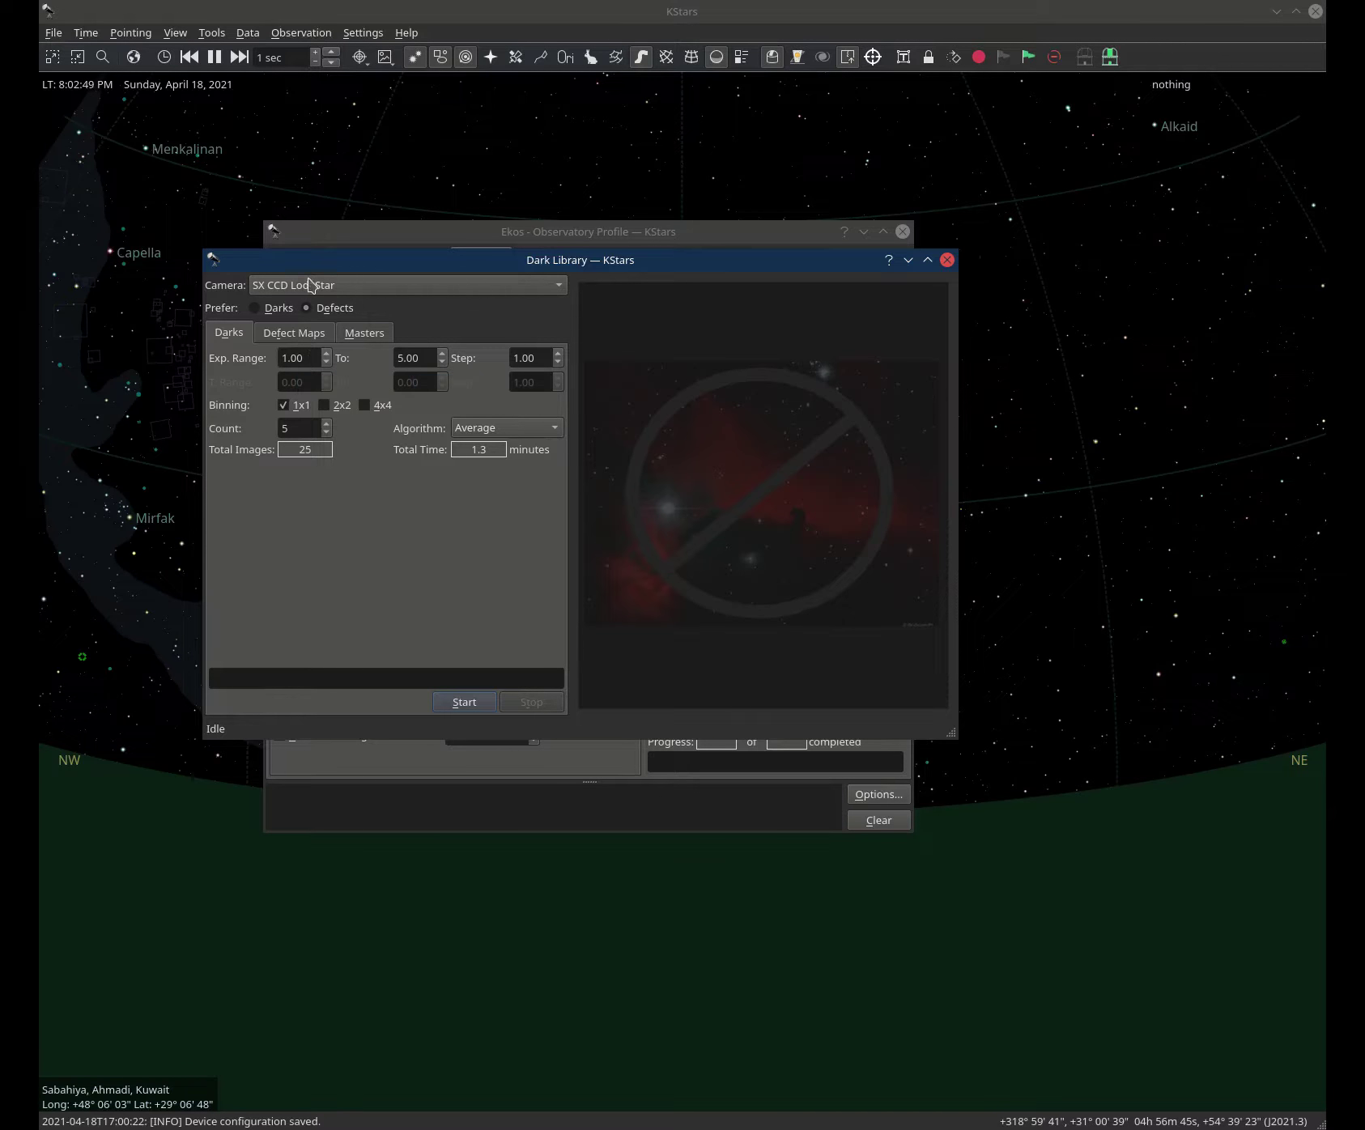
{"action": "double_click", "coordinate": [304, 357]}
{"action": "type", "text": "10"}
{"action": "left_click", "coordinate": [425, 358]}
{"action": "double_click", "coordinate": [424, 357]}
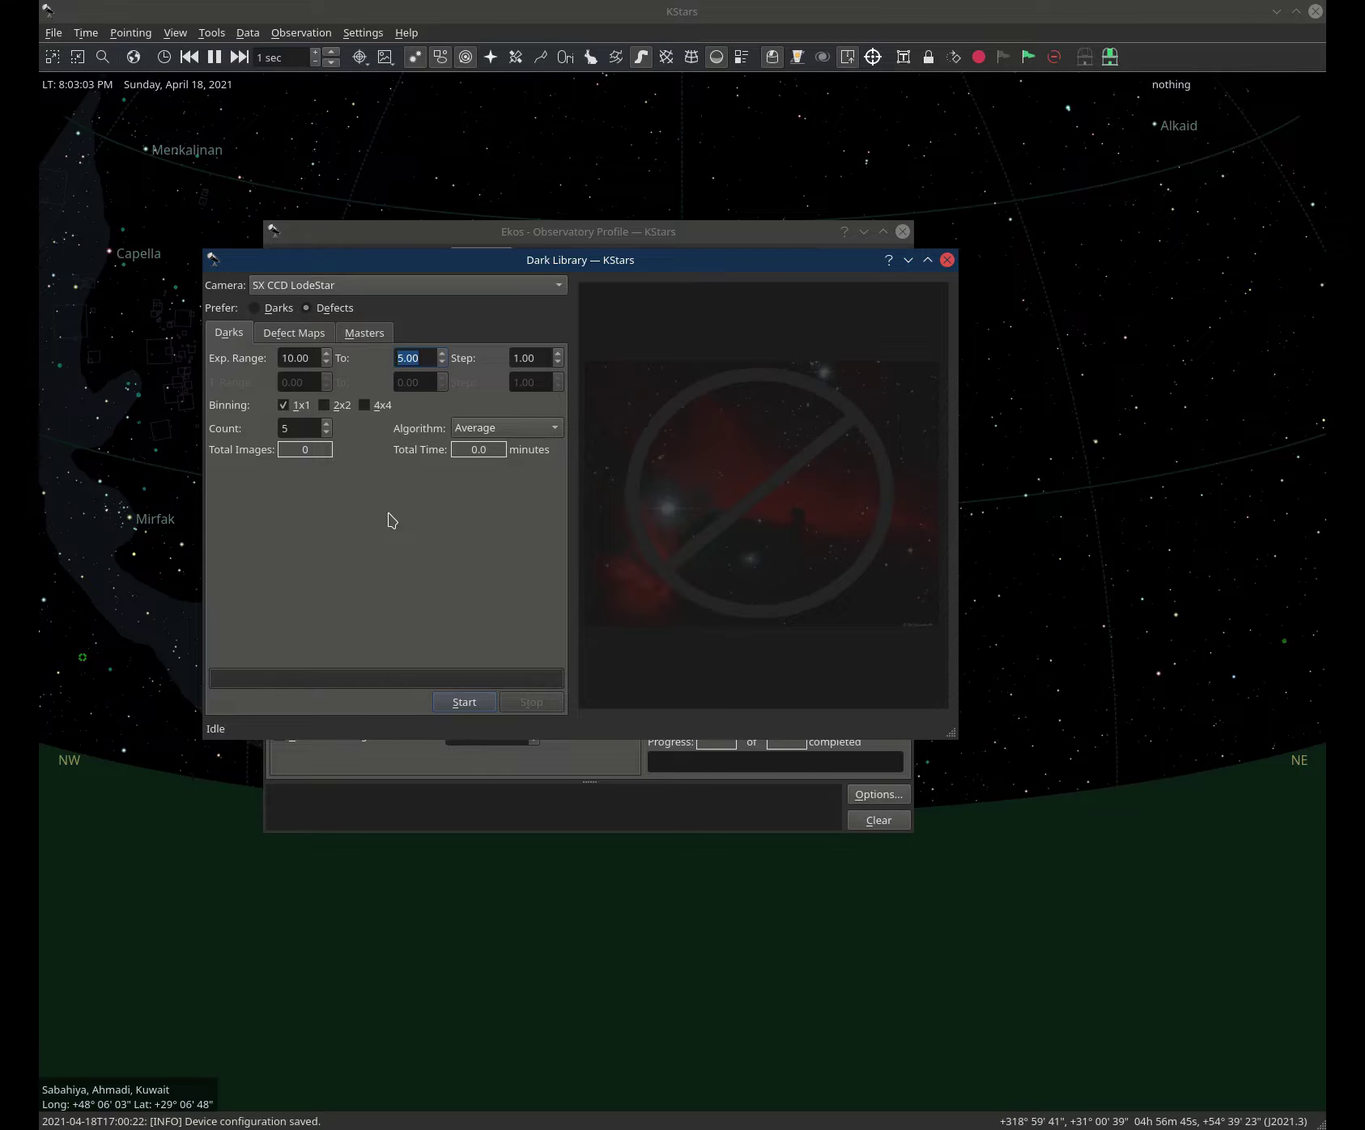
{"action": "type", "text": "10"}
{"action": "left_click", "coordinate": [519, 359]}
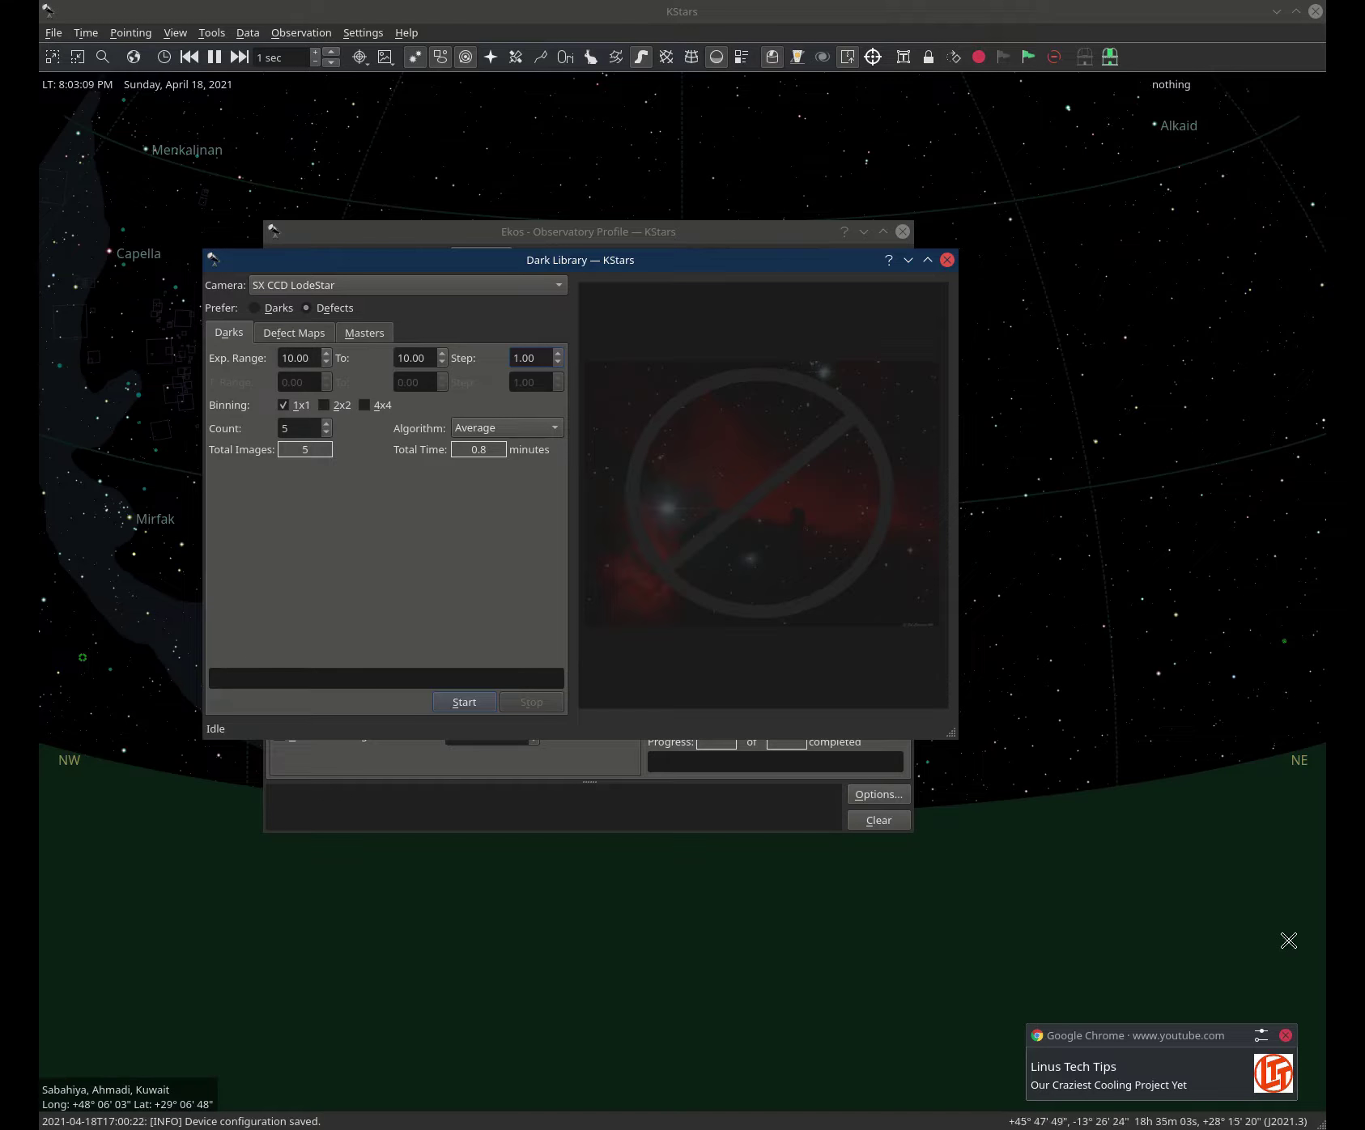
{"action": "left_click", "coordinate": [1293, 1034]}
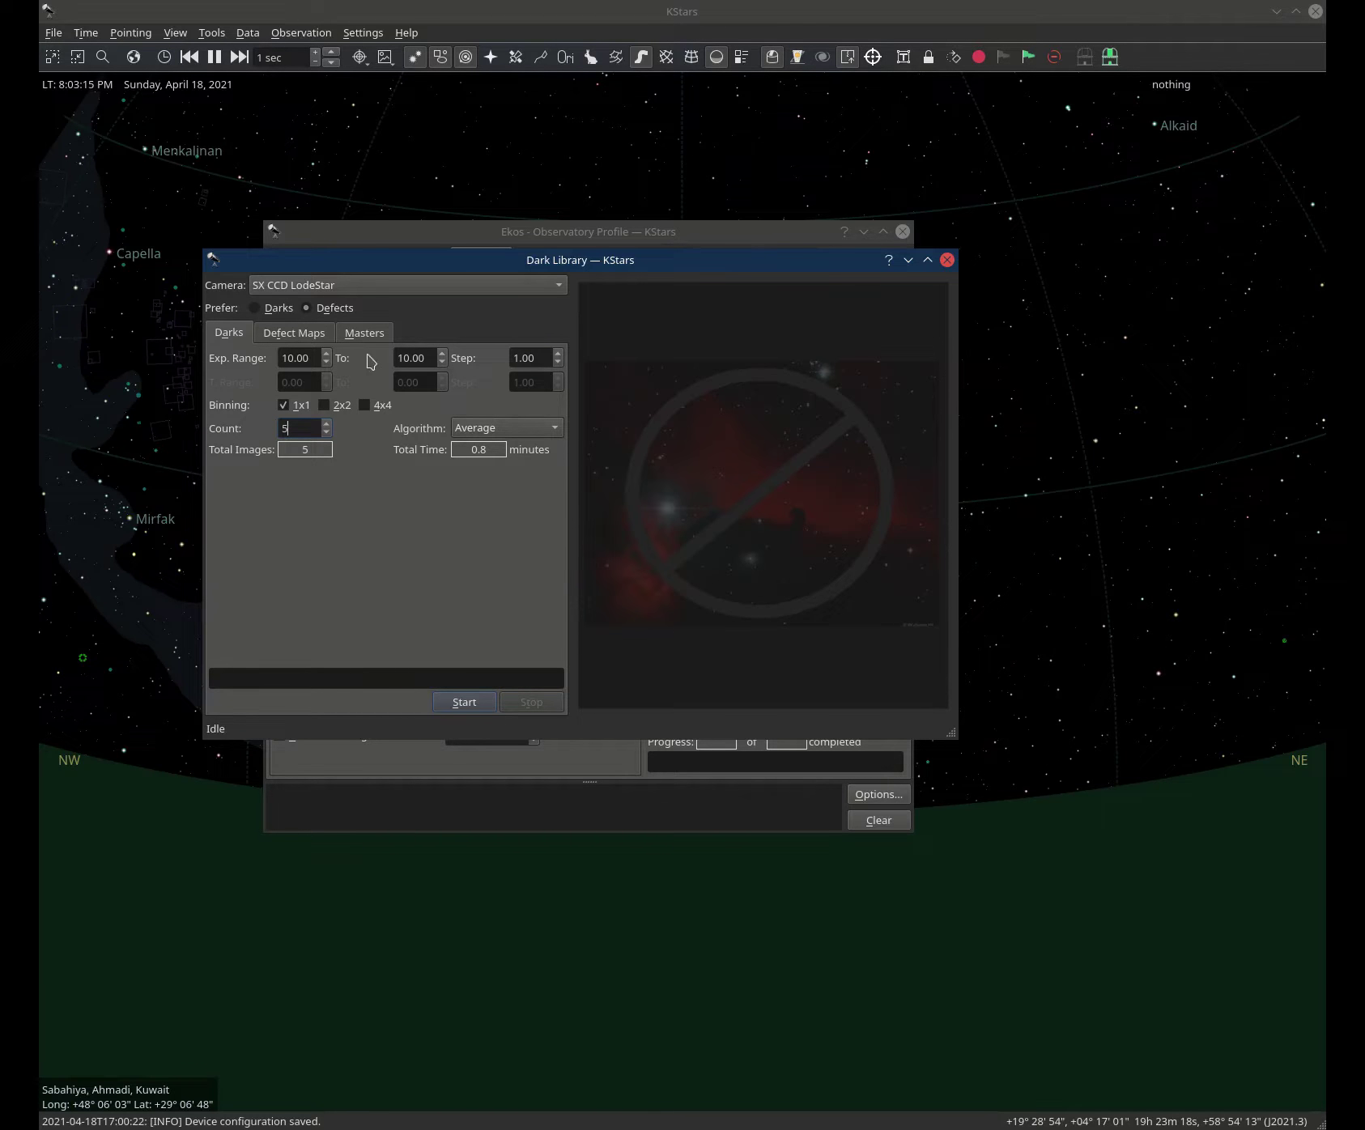
{"action": "left_click", "coordinate": [462, 704]}
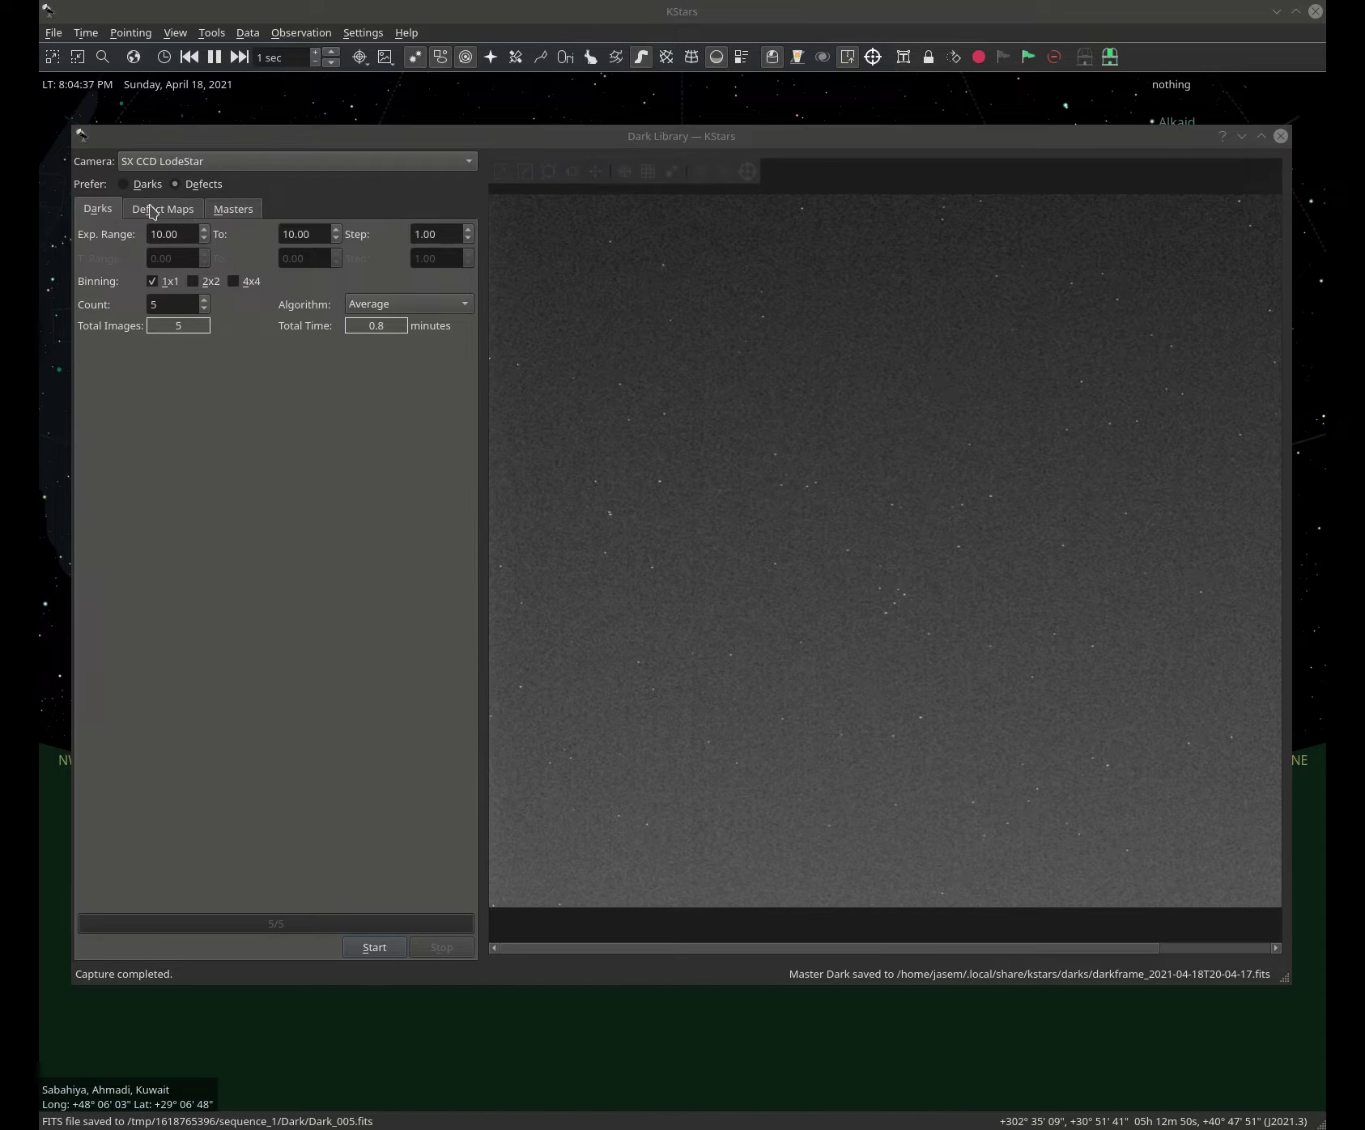
{"action": "left_click", "coordinate": [171, 212]}
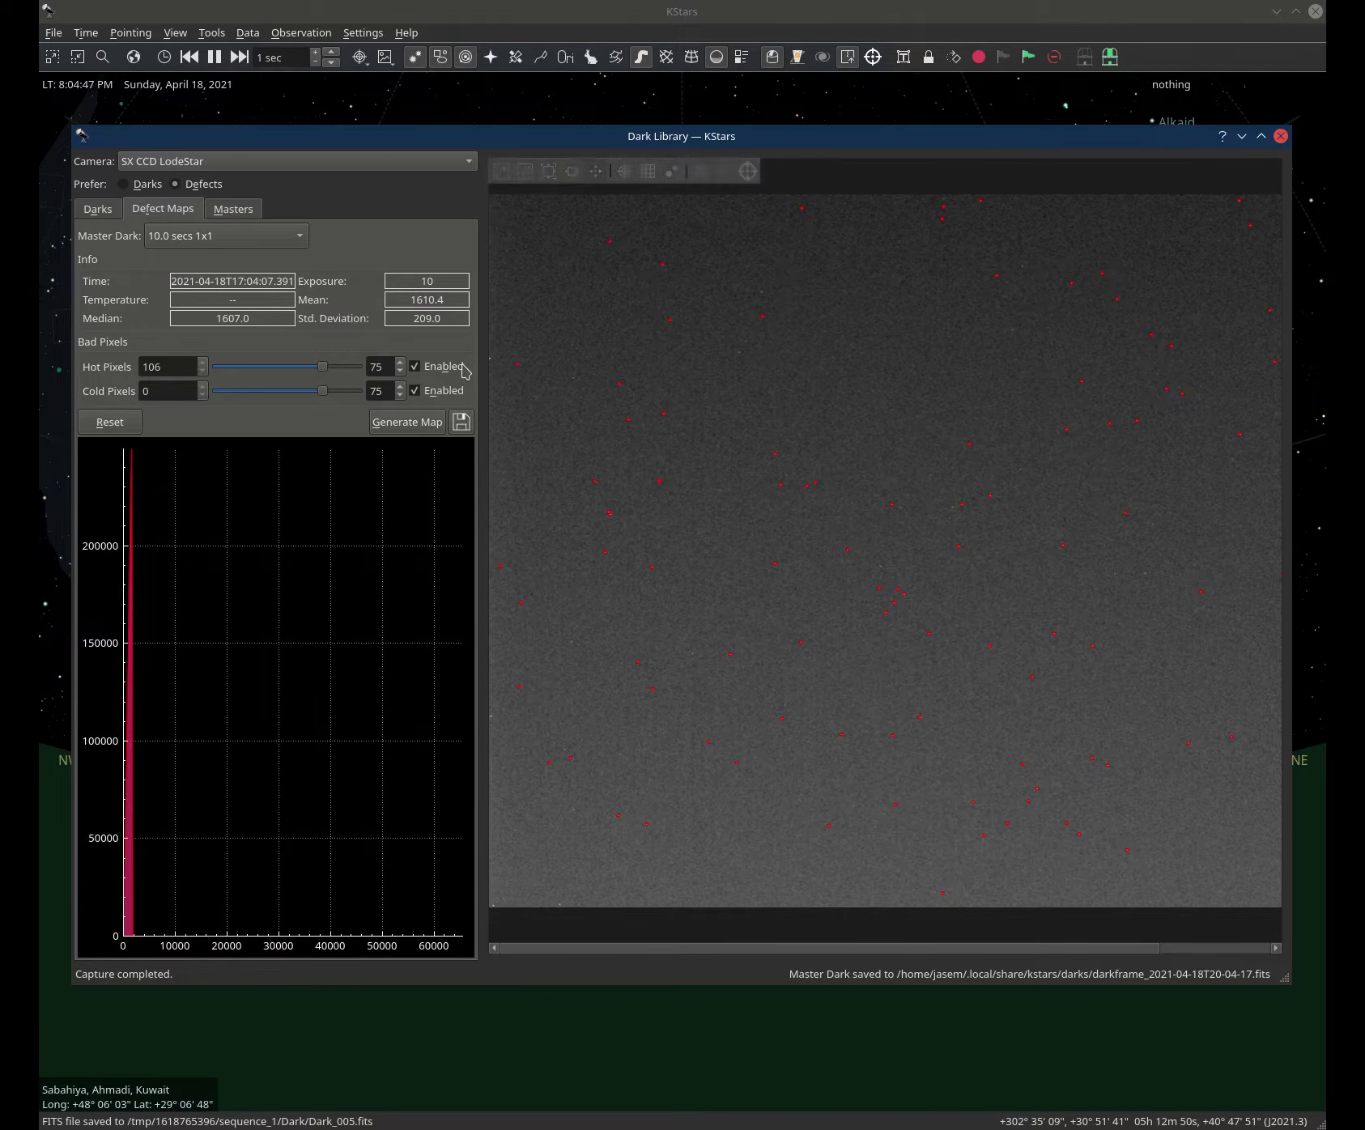
{"action": "left_click", "coordinate": [416, 370]}
{"action": "left_click", "coordinate": [416, 370]}
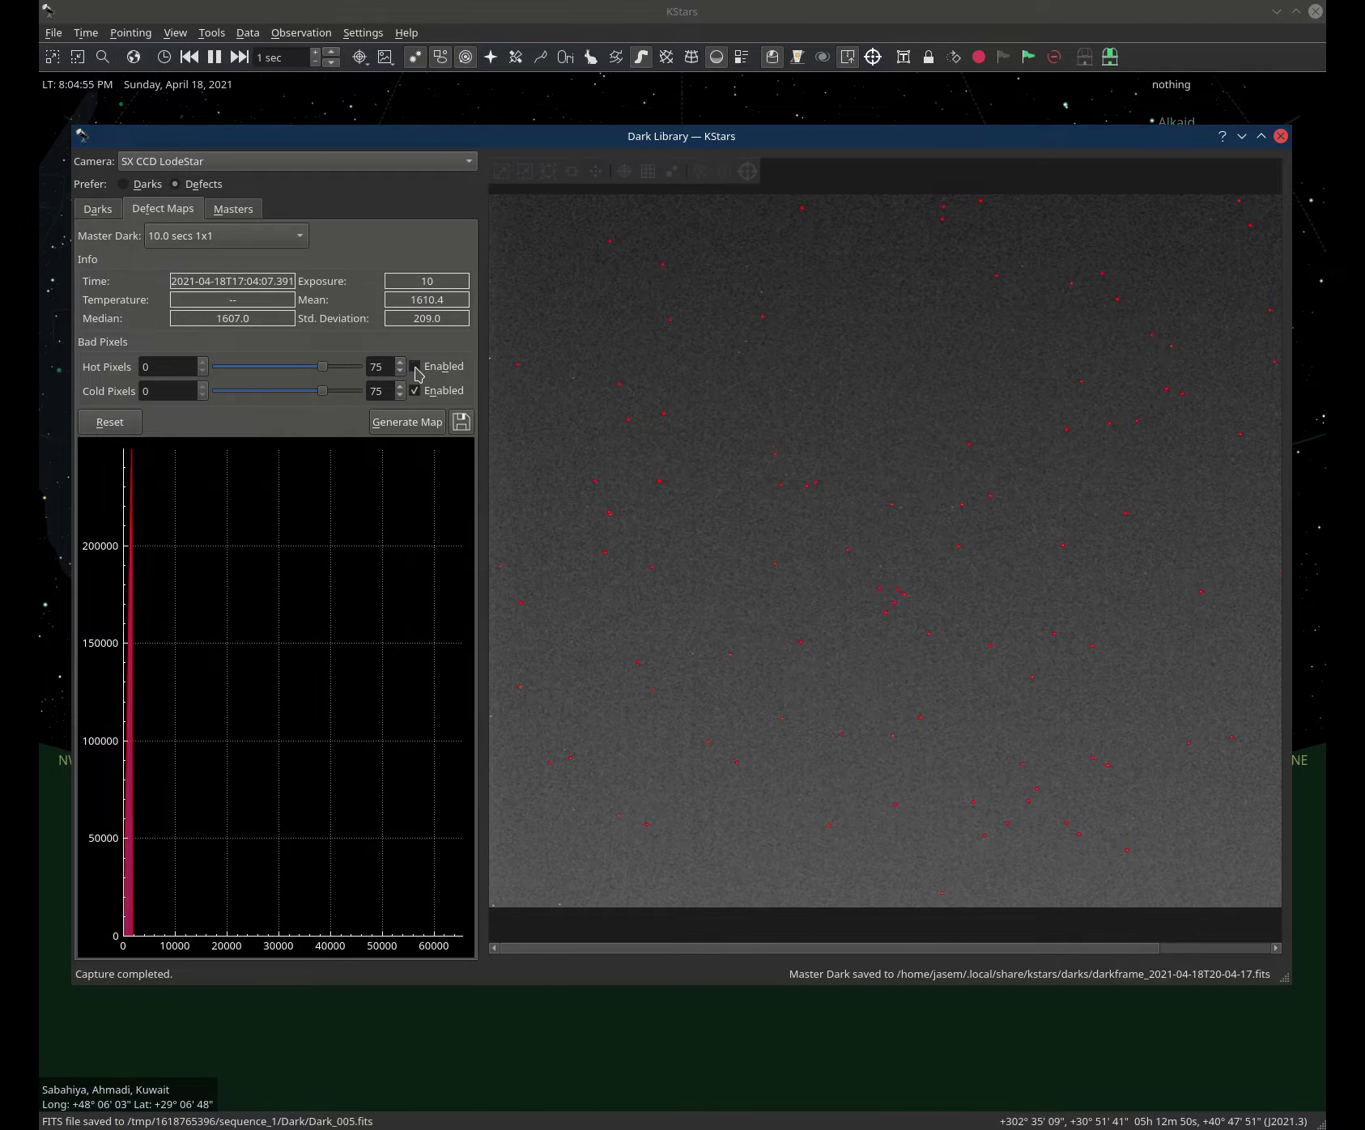
{"action": "left_click", "coordinate": [416, 370]}
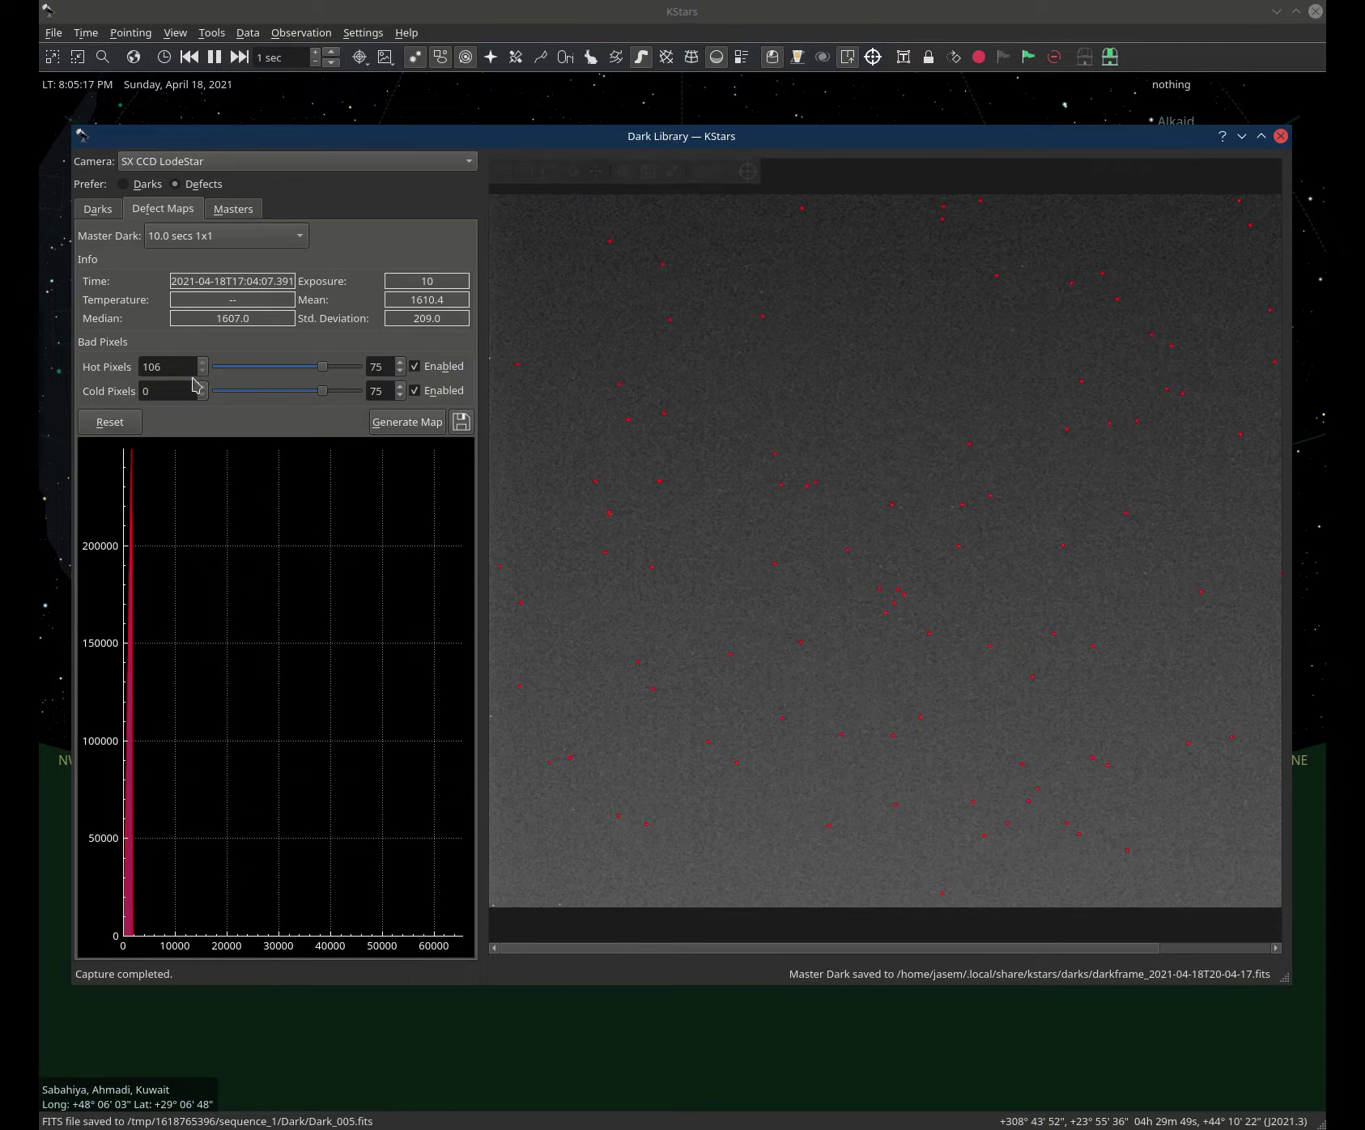
- Try cold threshold 79 and regenerate, reset both thresholds to 75, then save the 106-hot-pixel defect map
{"action": "mouse_move", "coordinate": [322, 391]}
{"action": "left_mouse_down"}
{"action": "mouse_move", "coordinate": [335, 390]}
{"action": "mouse_move", "coordinate": [310, 396]}
{"action": "mouse_move", "coordinate": [331, 374]}
{"action": "left_mouse_up"}
{"action": "left_click", "coordinate": [403, 429]}
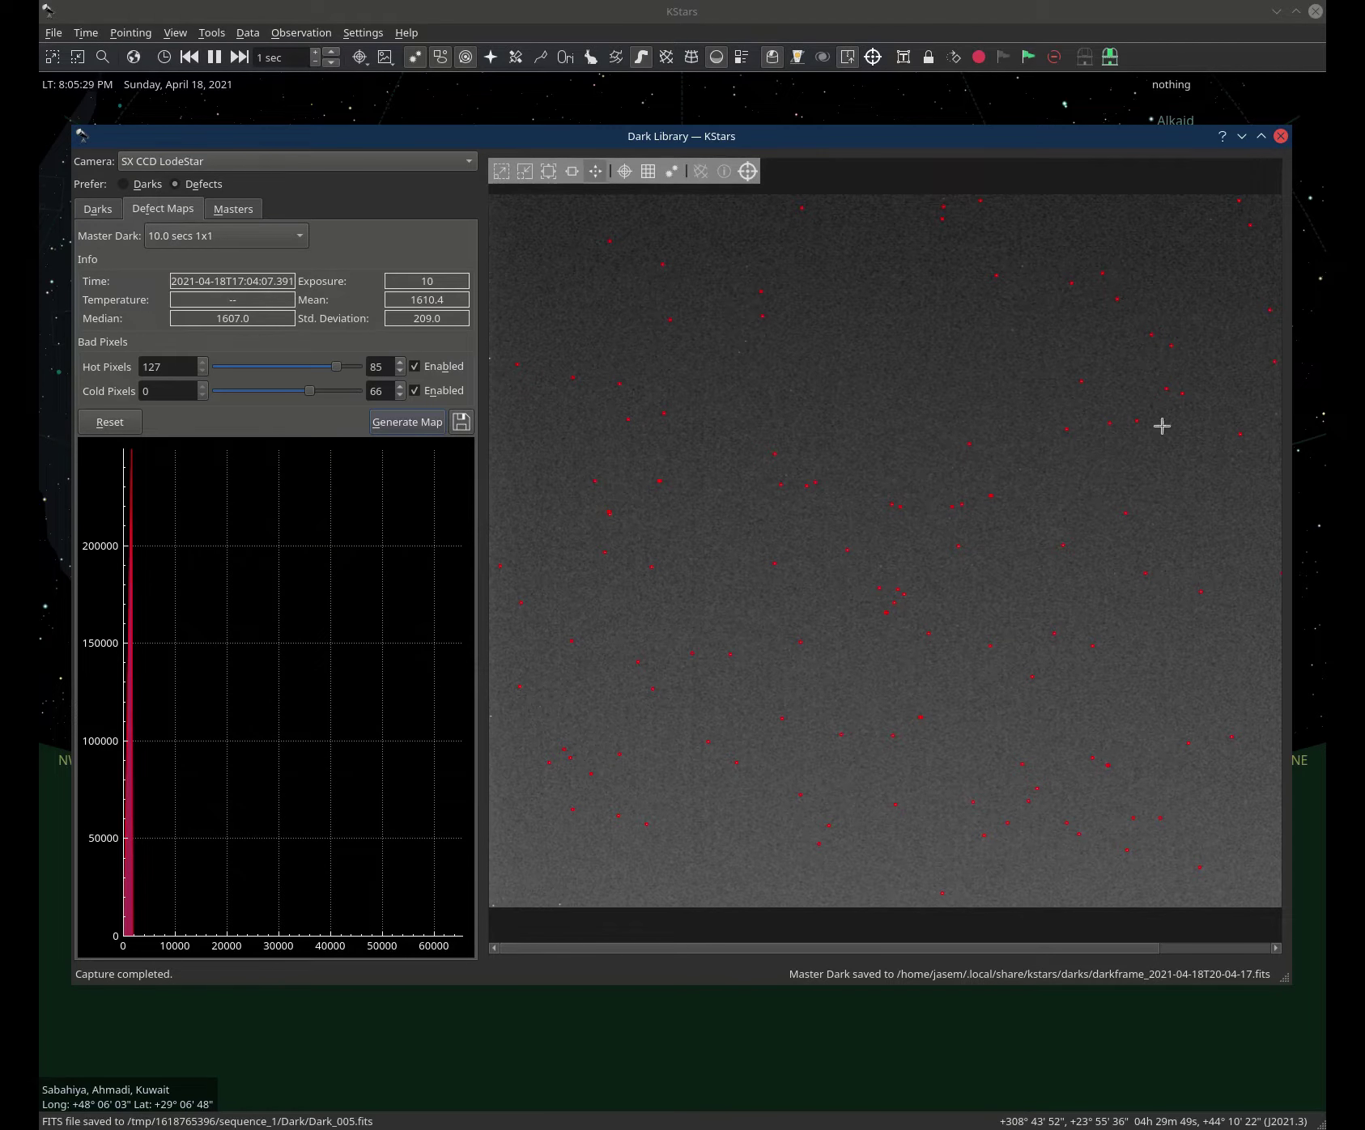
{"action": "left_click", "coordinate": [105, 429]}
{"action": "left_click", "coordinate": [461, 422]}
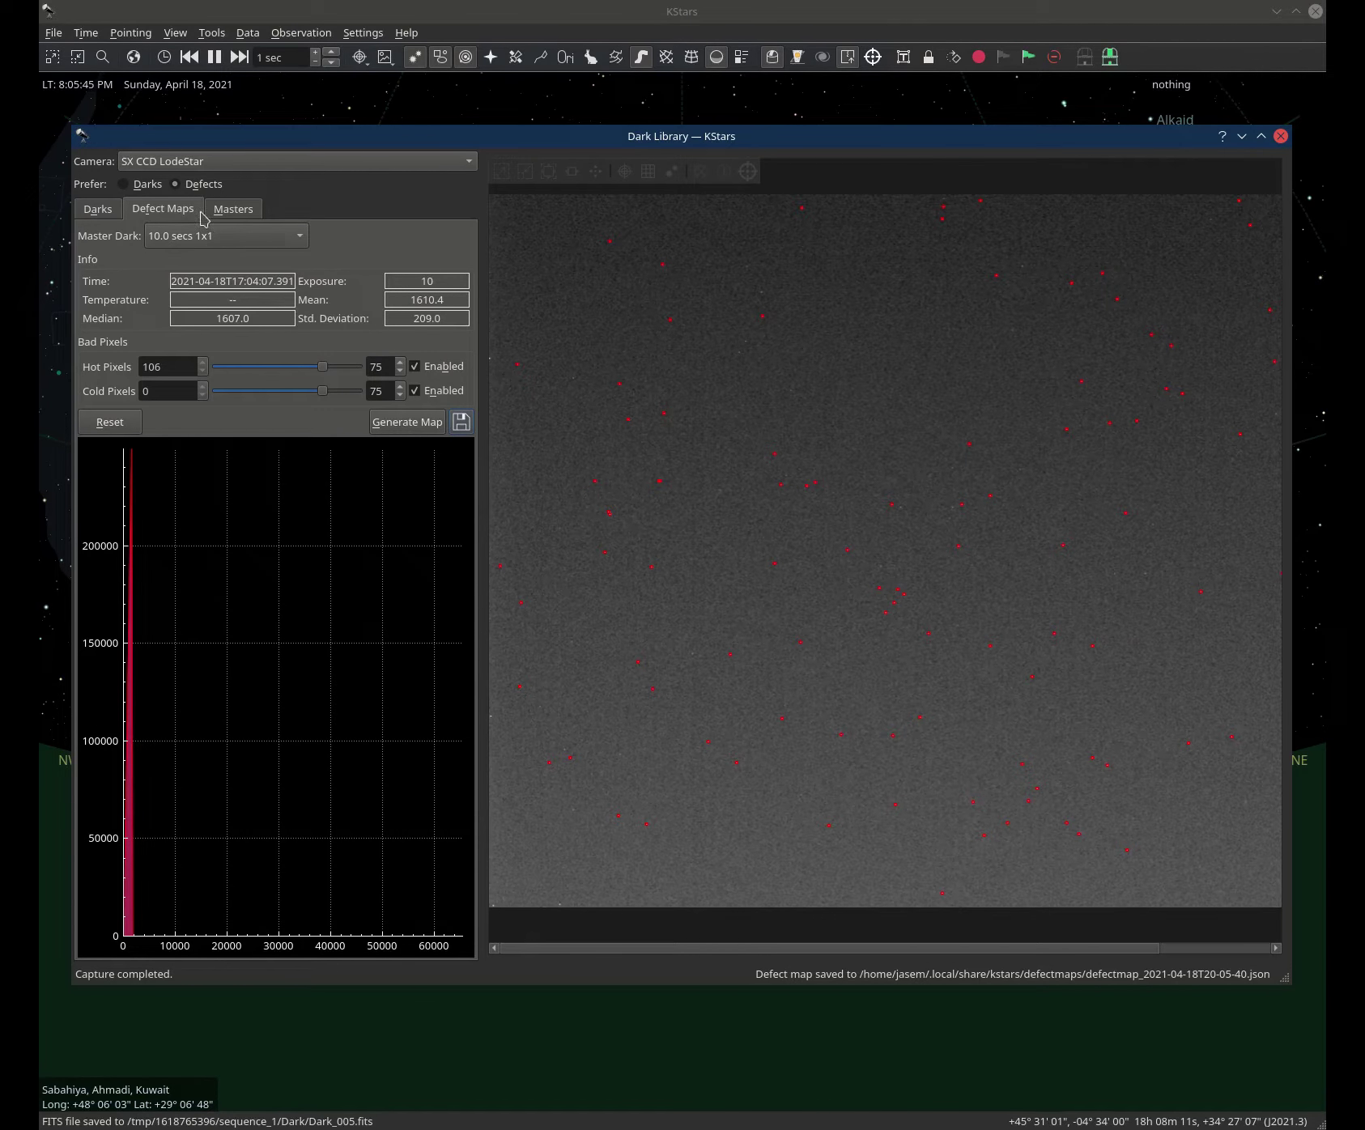
- Review the 10-second LodeStar master dark in the Masters list and close the Dark Library
{"action": "left_click", "coordinate": [246, 211]}
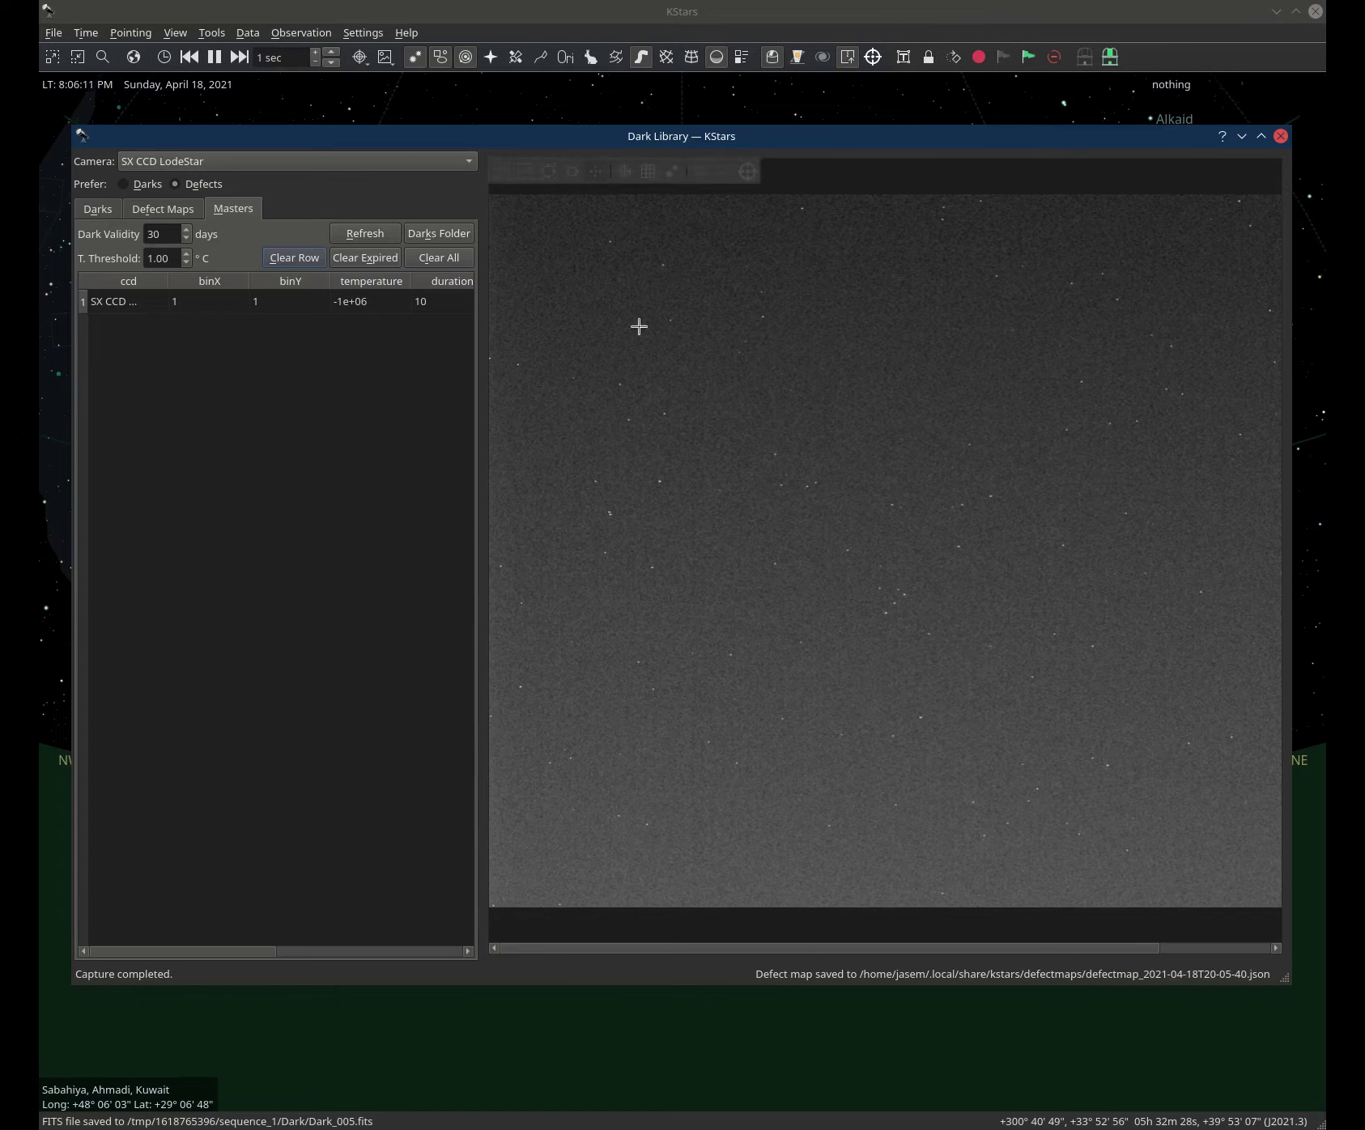
{"action": "left_click", "coordinate": [1280, 137]}
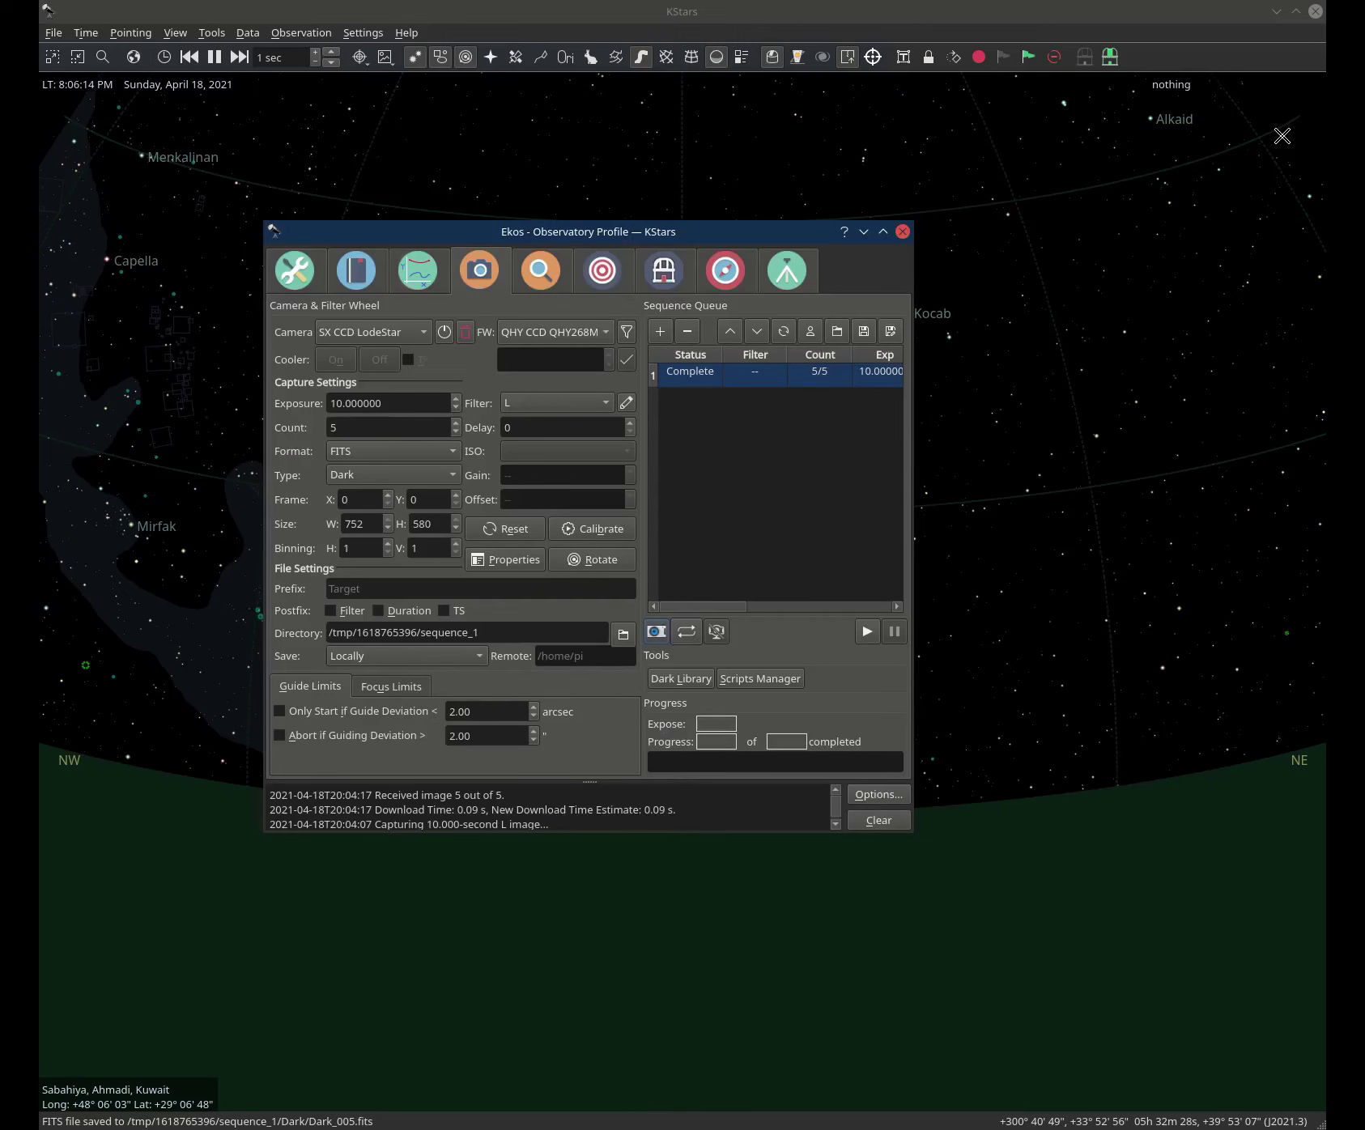
- Enlarge the Ekos window on the Focus module and keep the QHY268M filter wheel selected
{"action": "left_click", "coordinate": [541, 276]}
{"action": "left_click_drag", "start_coordinate": [264, 222], "coordinate": [75, 94]}
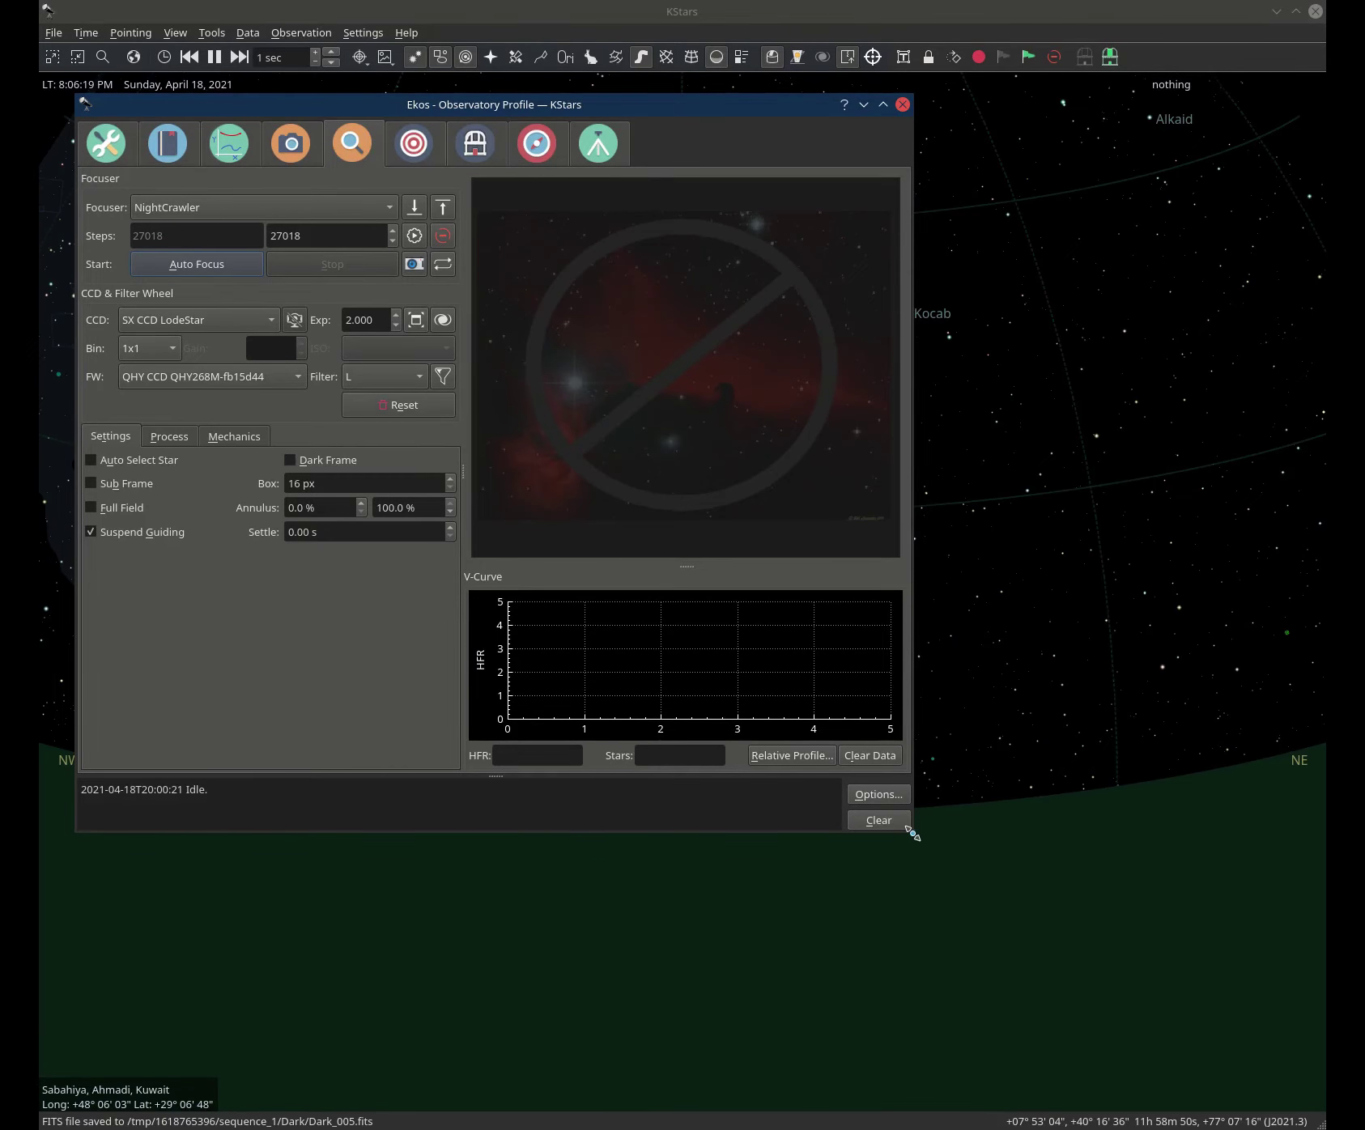
{"action": "left_click_drag", "start_coordinate": [912, 834], "coordinate": [1197, 1037]}
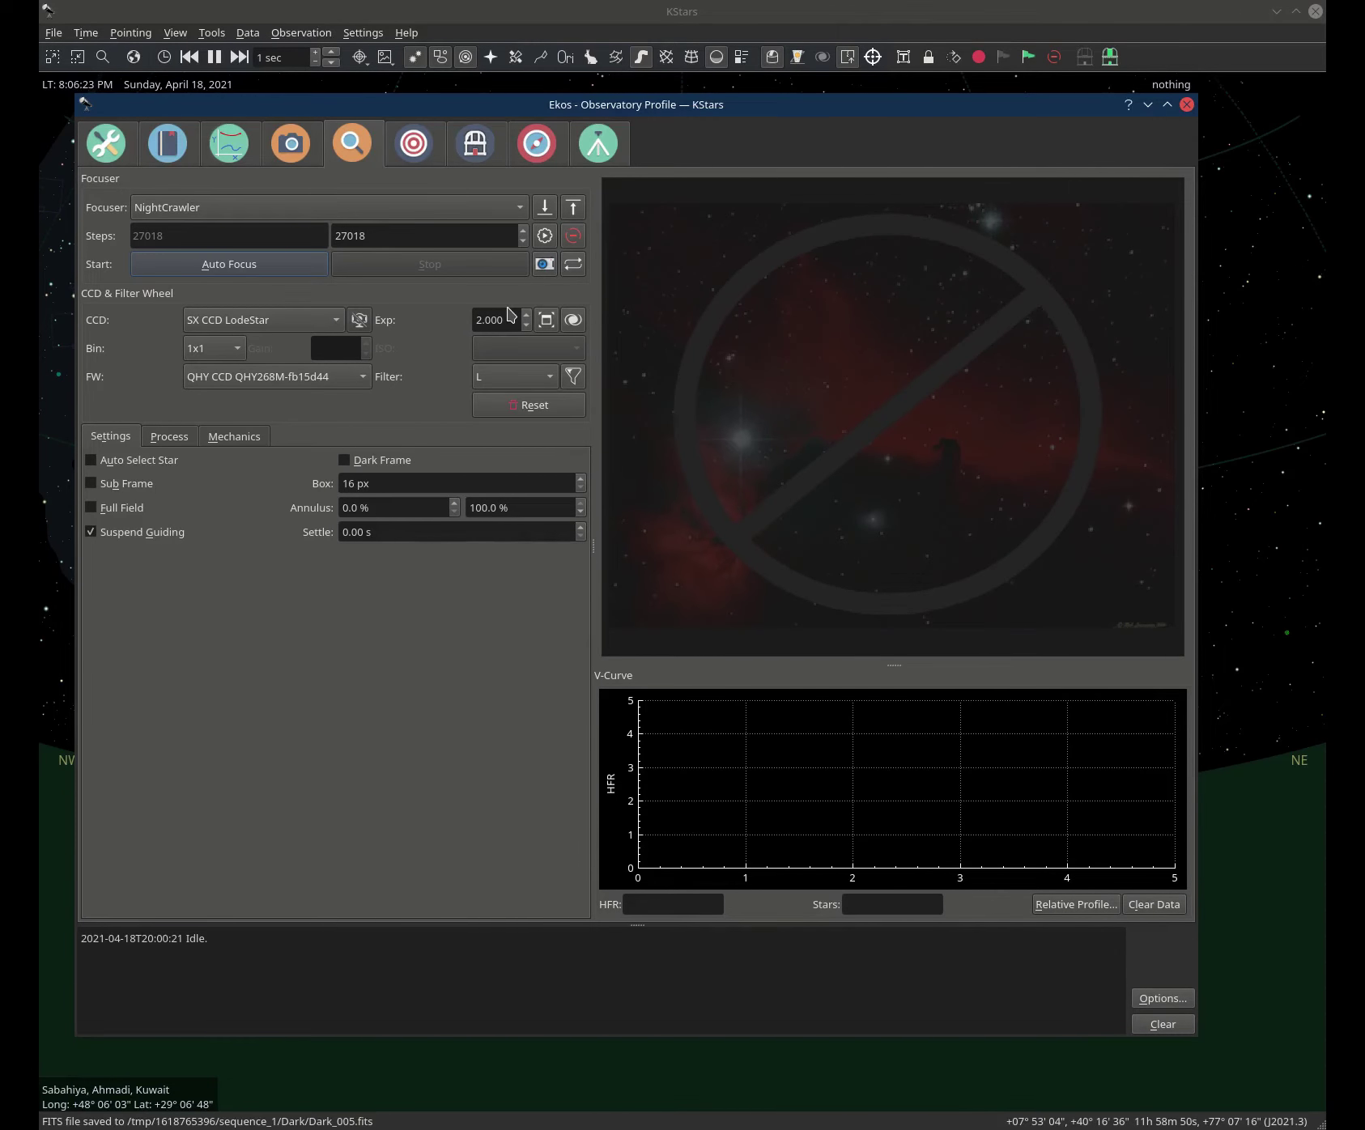
{"action": "left_click", "coordinate": [276, 378]}
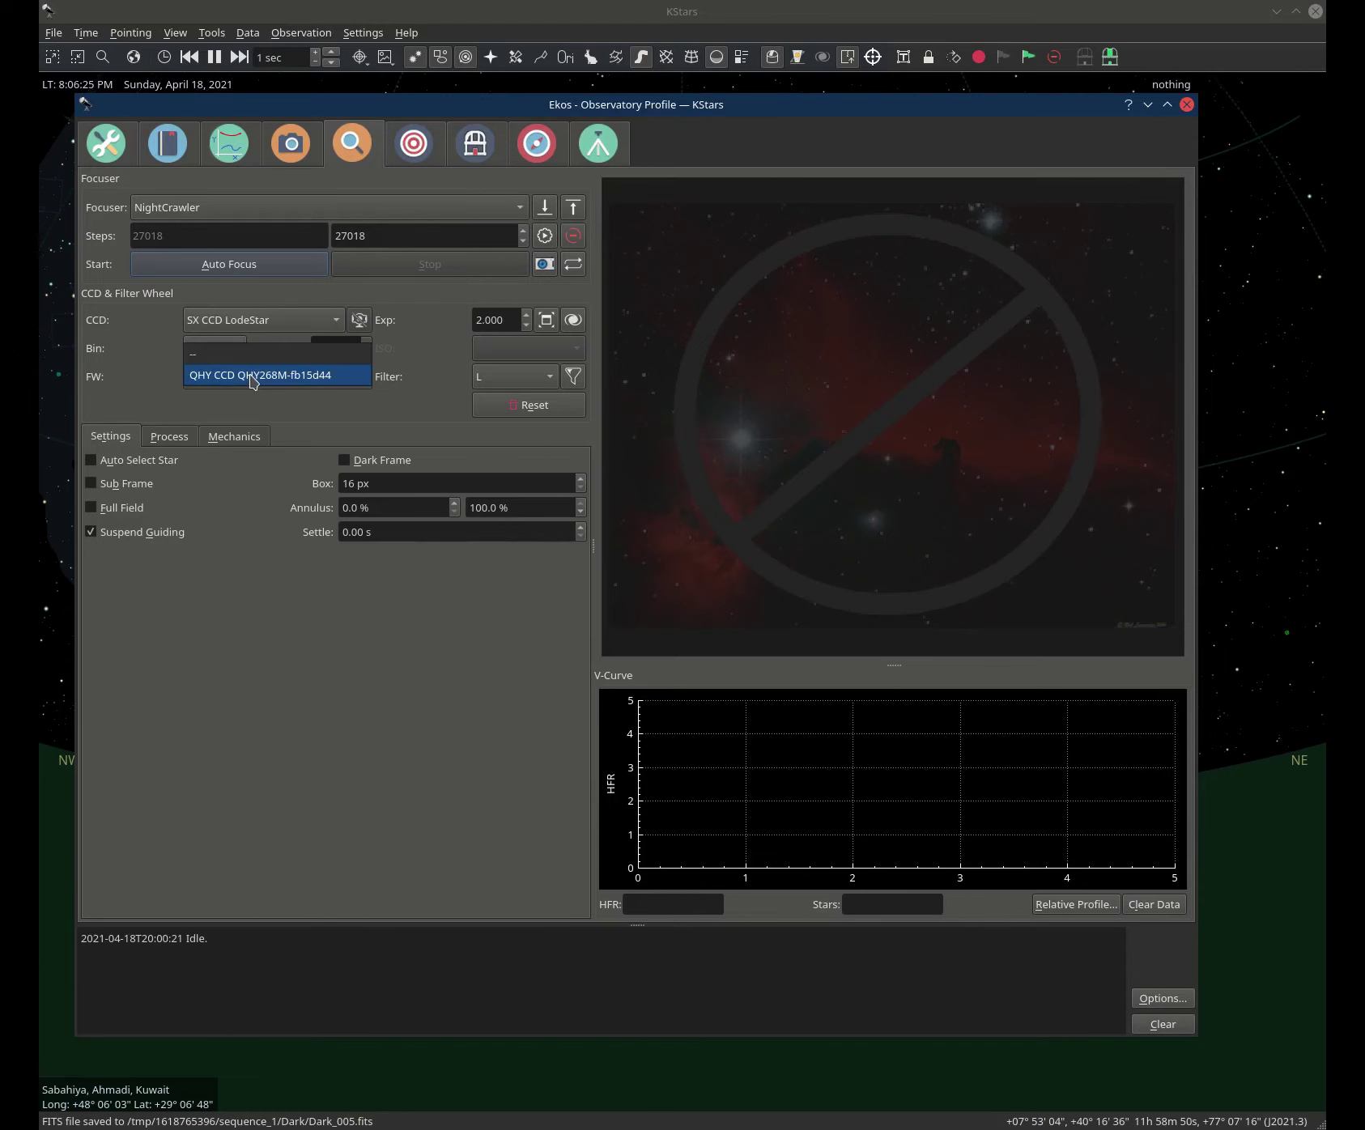
{"action": "left_click", "coordinate": [254, 377]}
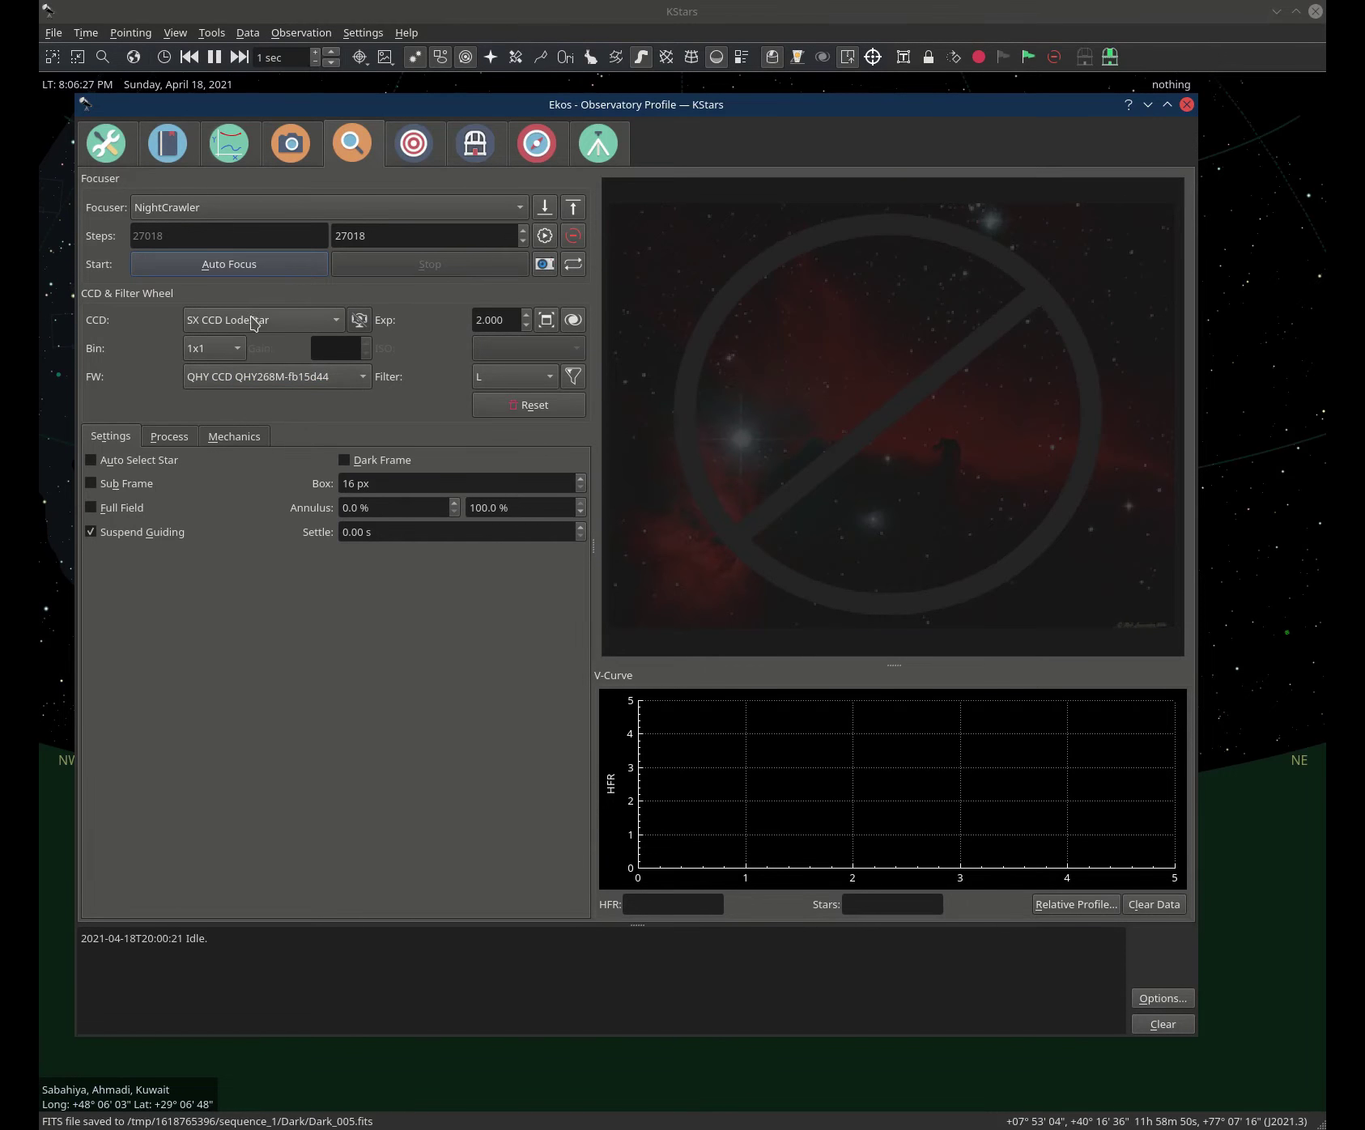
- Capture a 2-second LodeStar focus frame showing 8 false stars, then enable Dark Frame subtraction
{"action": "left_click", "coordinate": [549, 264]}
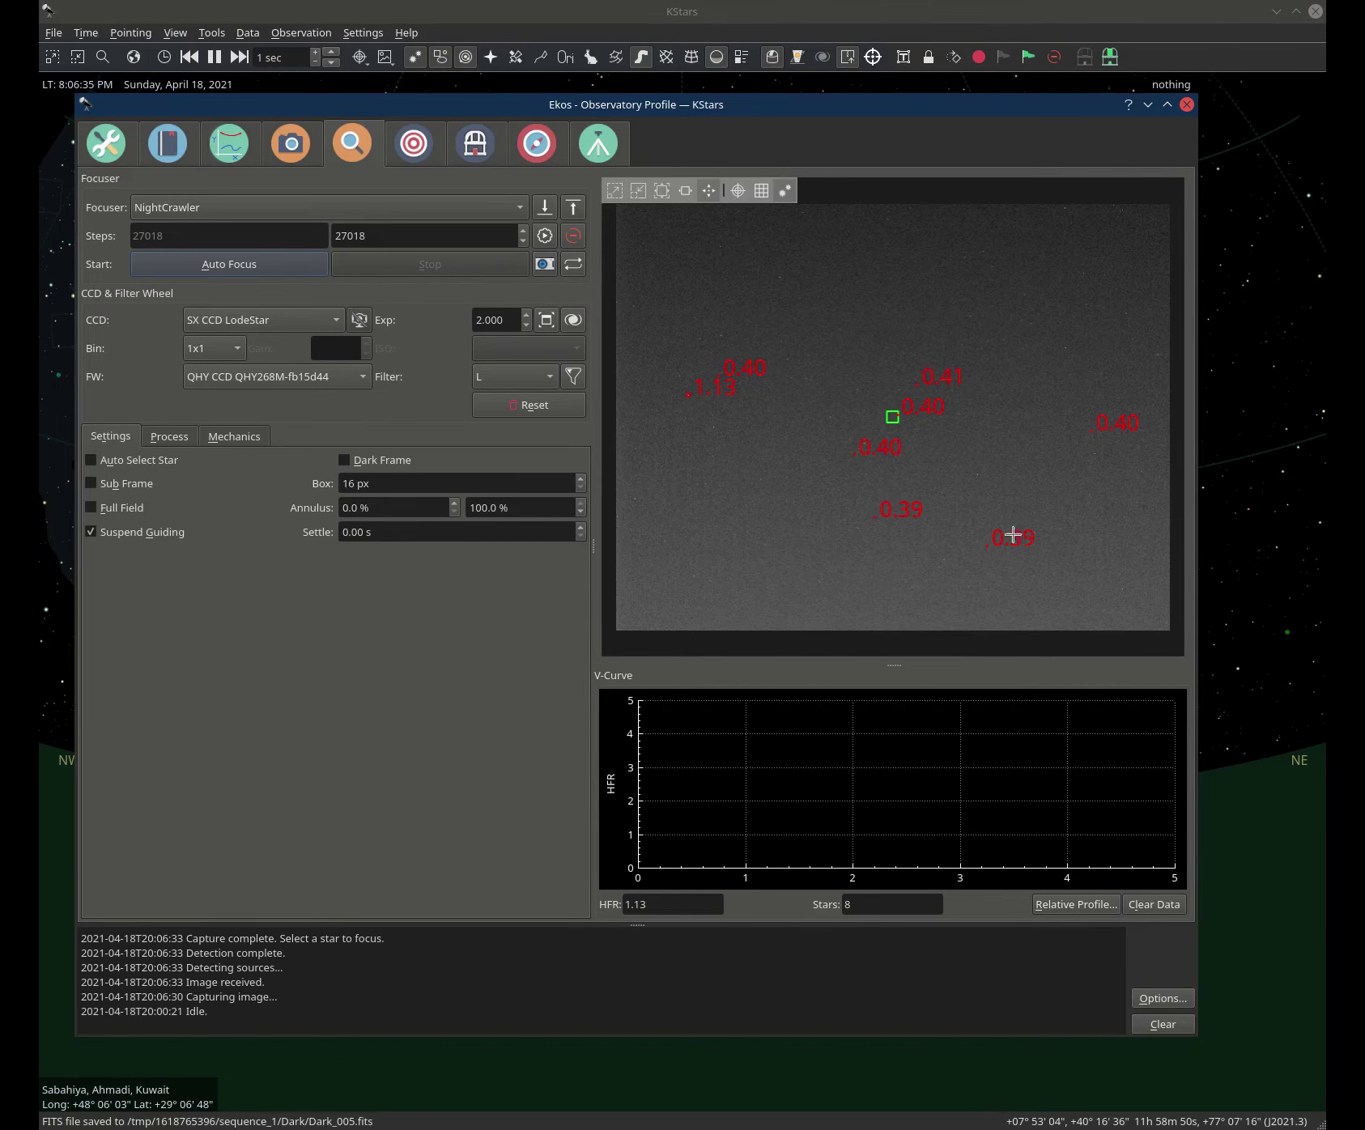
{"action": "scroll", "coordinate": [951, 525], "scroll_direction": "up", "scroll_amount": 1}
{"action": "scroll", "coordinate": [951, 525], "scroll_direction": "up", "scroll_amount": 1}
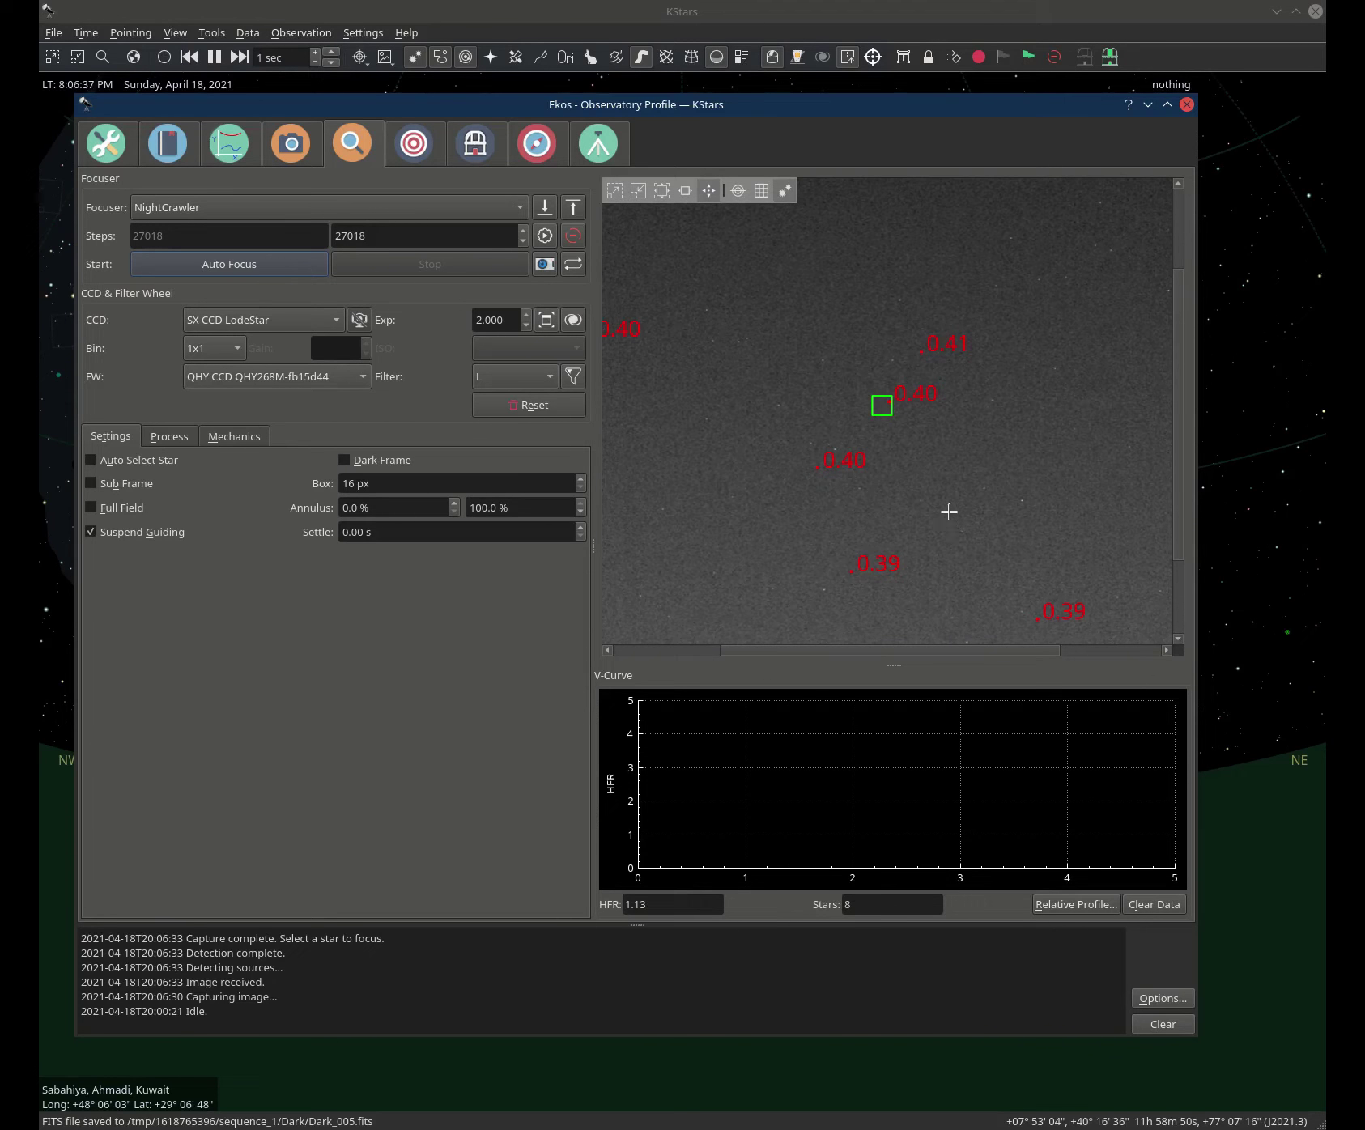
{"action": "left_click_drag", "start_coordinate": [737, 651], "coordinate": [641, 652]}
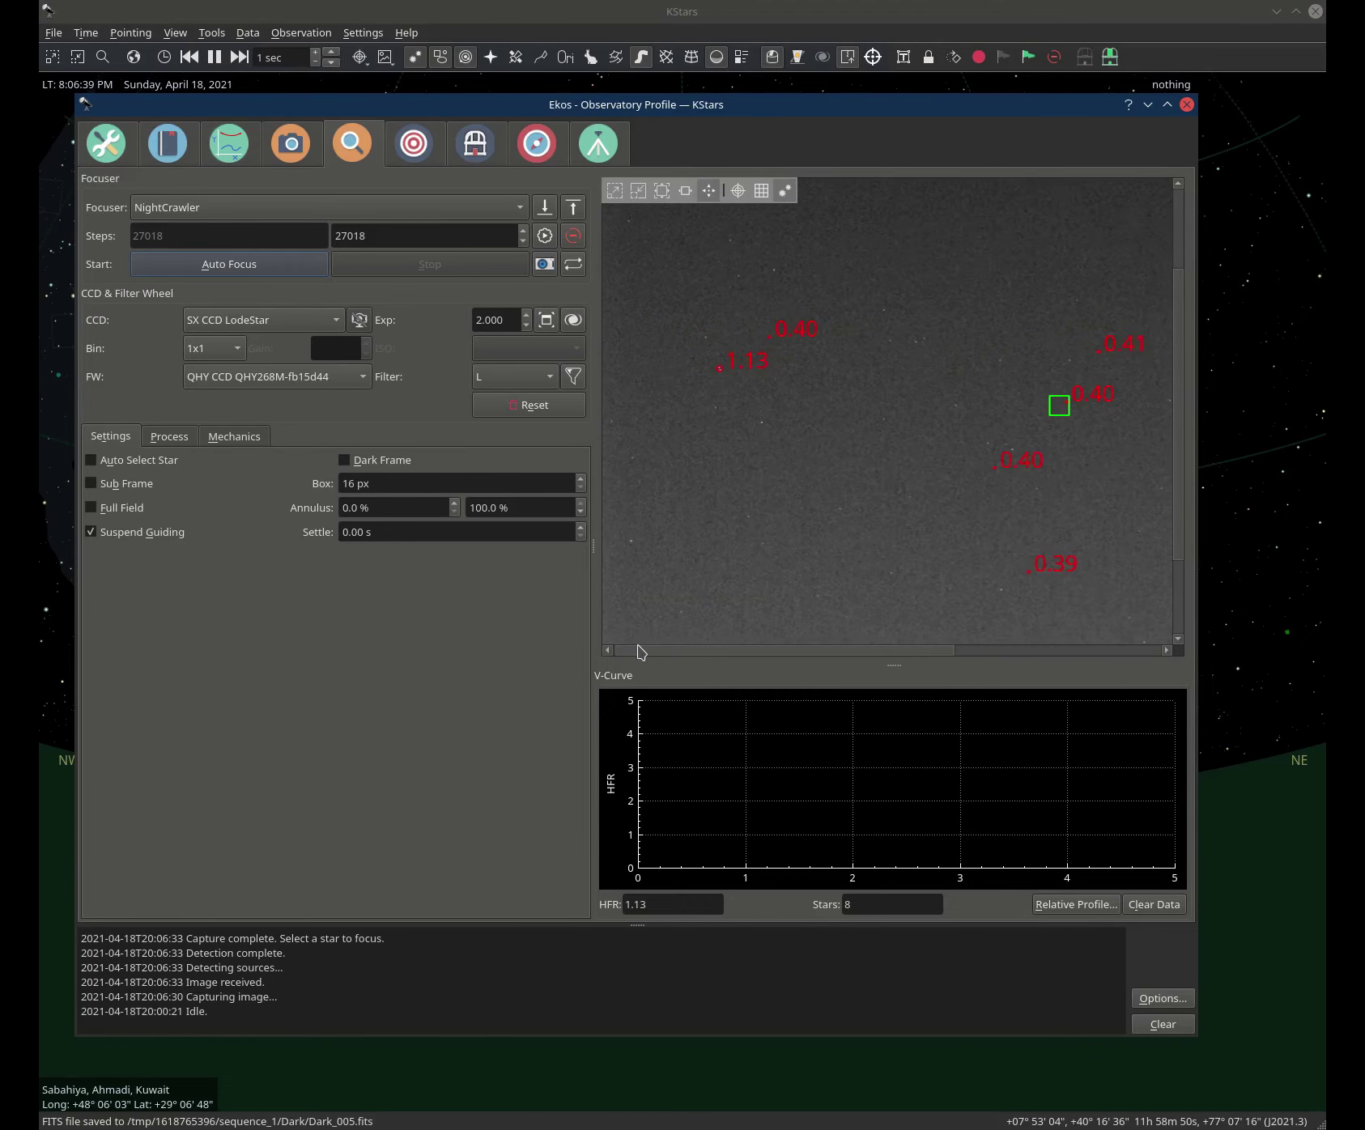
{"action": "mouse_move", "coordinate": [982, 461]}
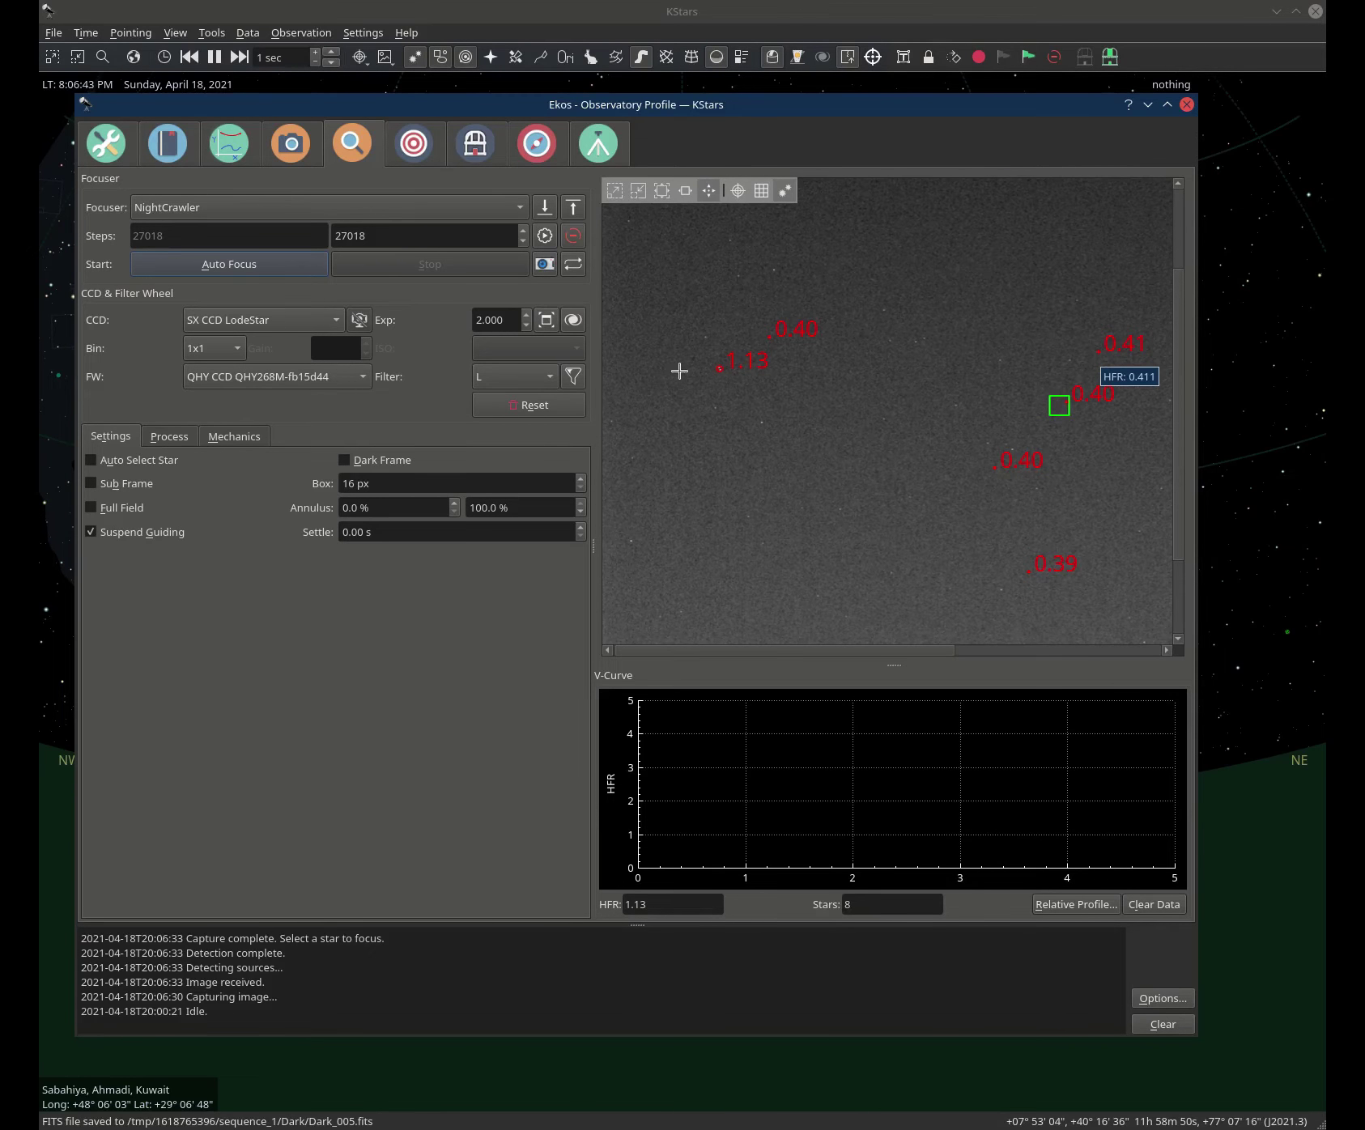
{"action": "mouse_move", "coordinate": [1053, 567]}
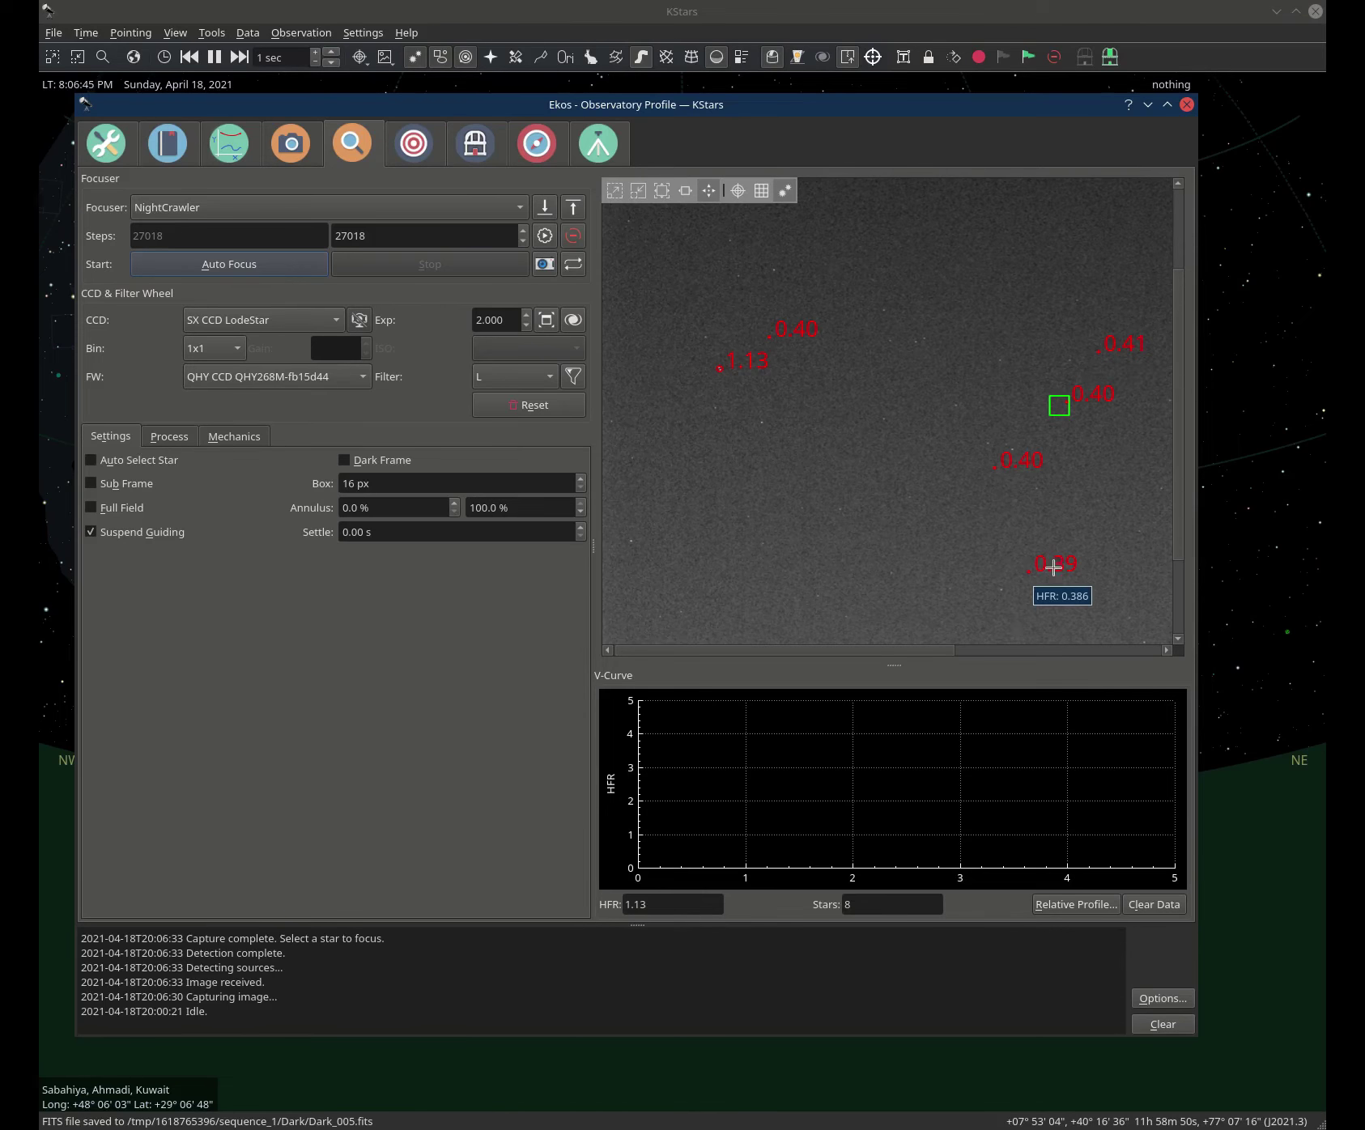
{"action": "left_click", "coordinate": [343, 461]}
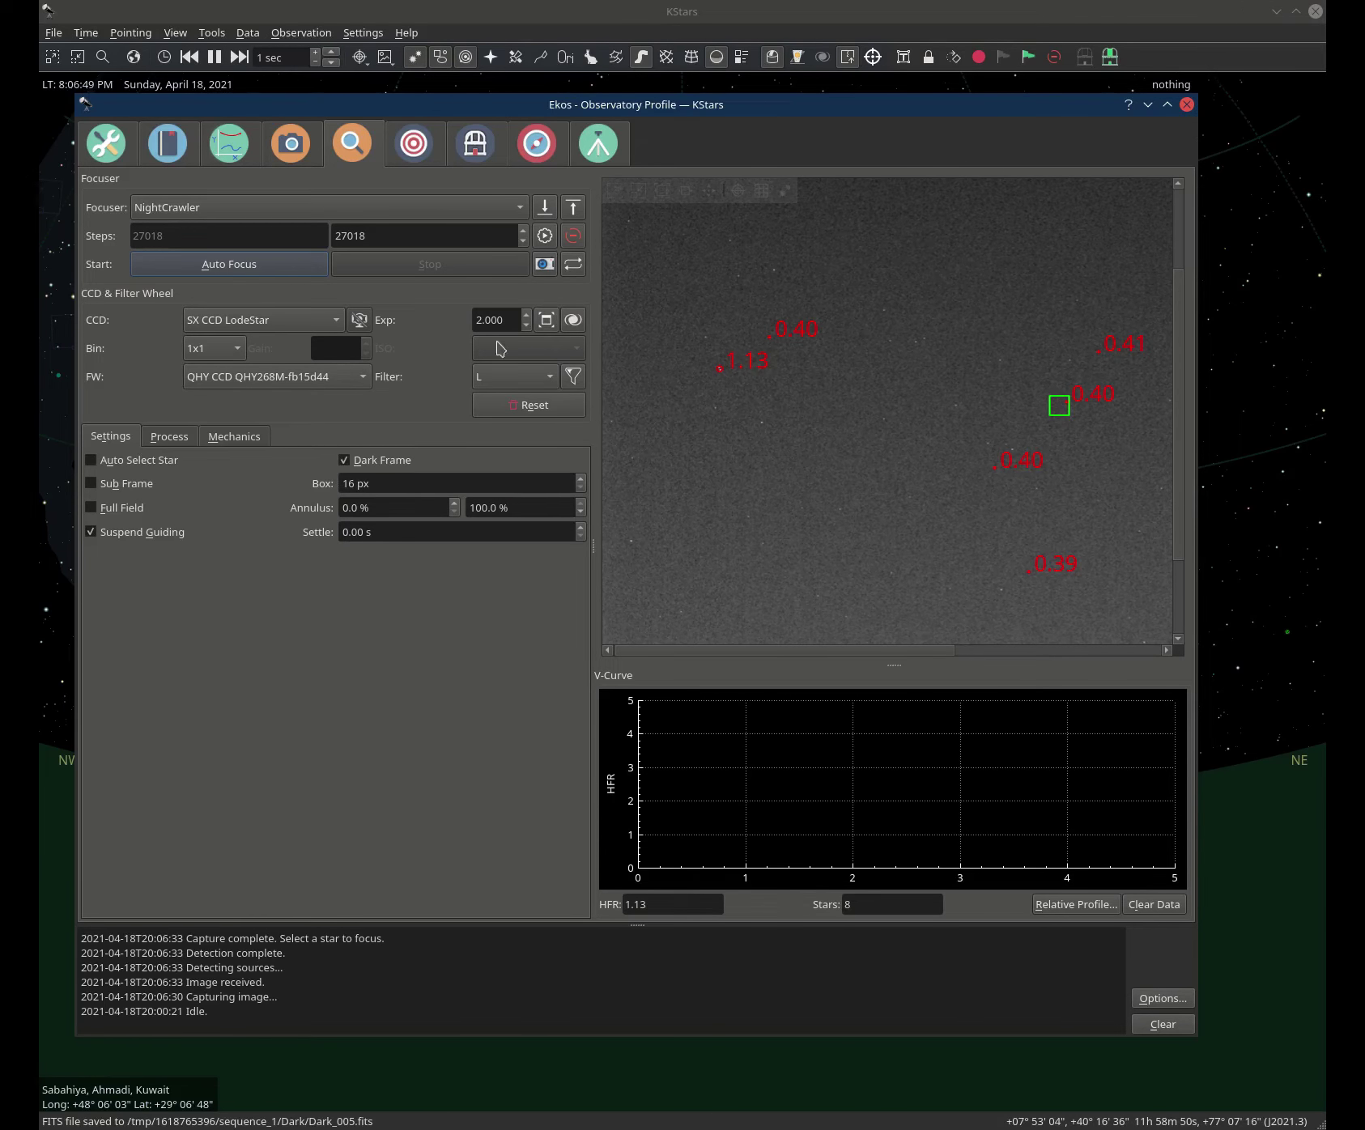
- Recapture the focus frame with dark subtraction, now showing 0 stars and HFR -1.00
{"action": "left_click", "coordinate": [545, 265]}
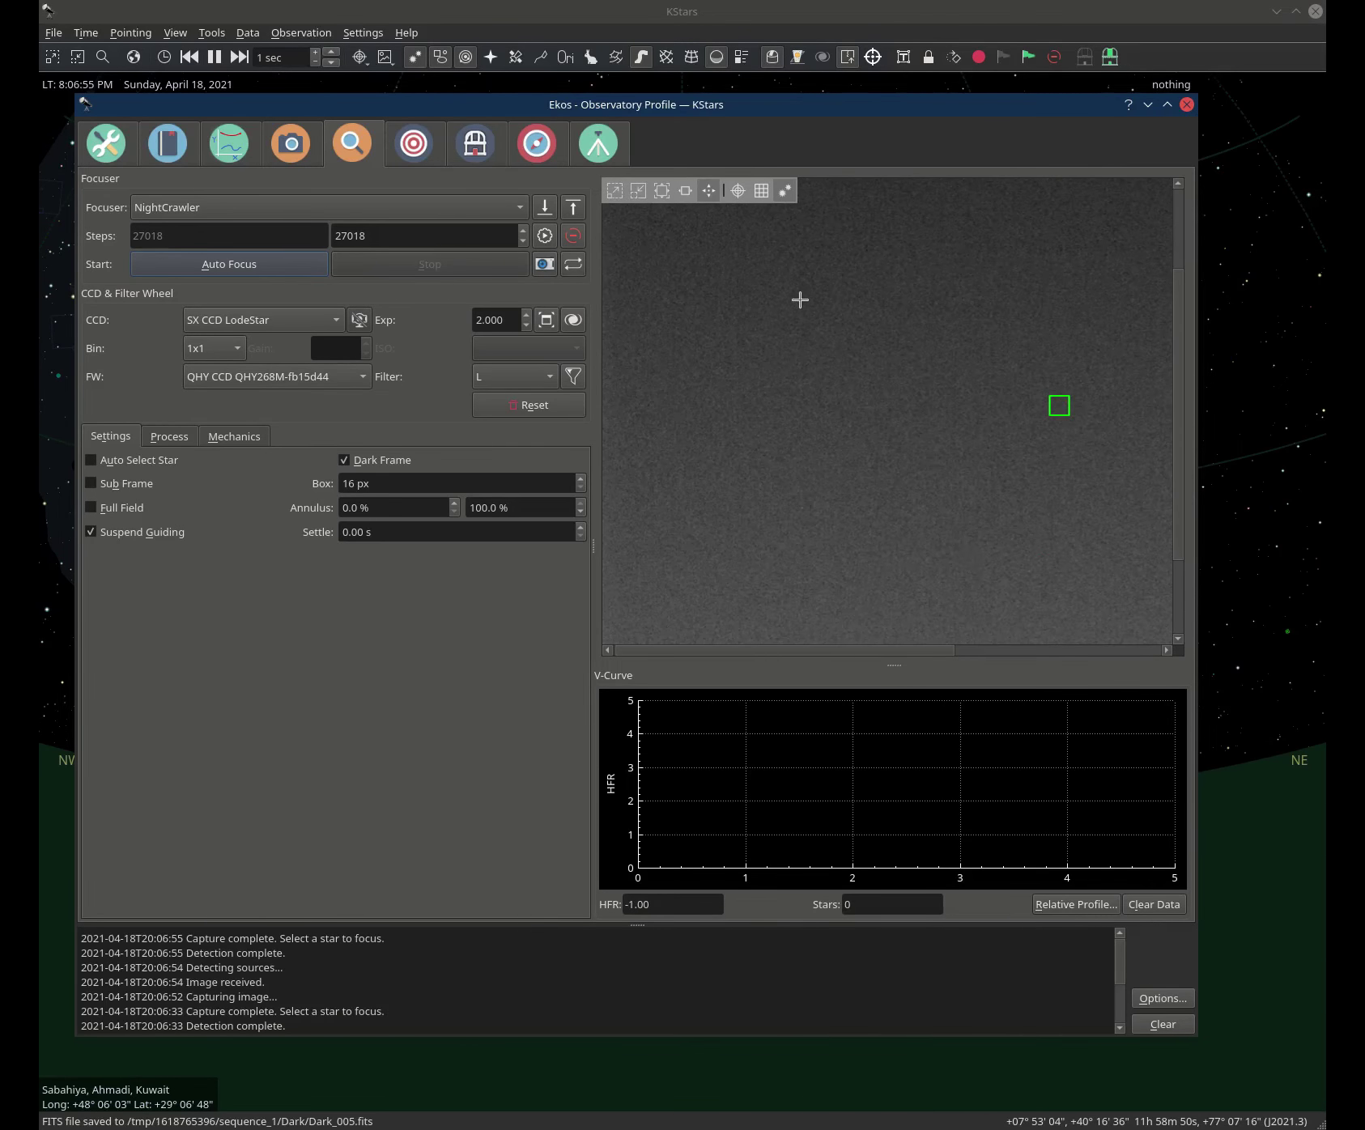
{"action": "left_click", "coordinate": [905, 420]}
{"action": "scroll", "coordinate": [907, 421], "scroll_direction": "down", "scroll_amount": 3}
{"action": "scroll", "coordinate": [907, 421], "scroll_direction": "up", "scroll_amount": 2}
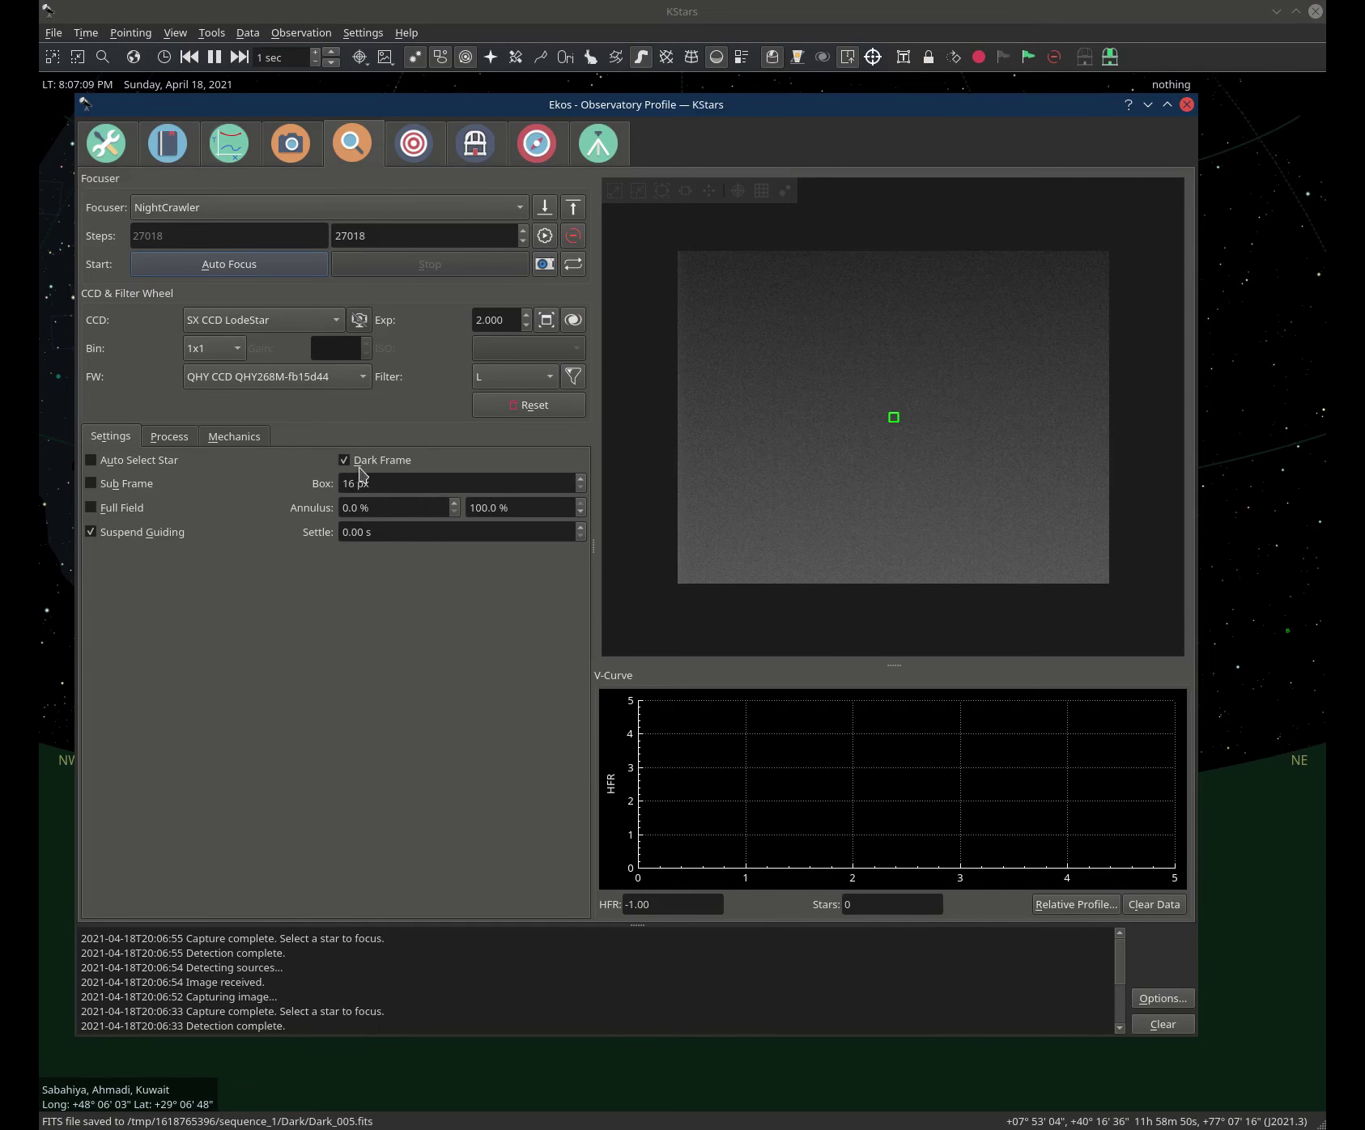
{"action": "left_click", "coordinate": [412, 147]}
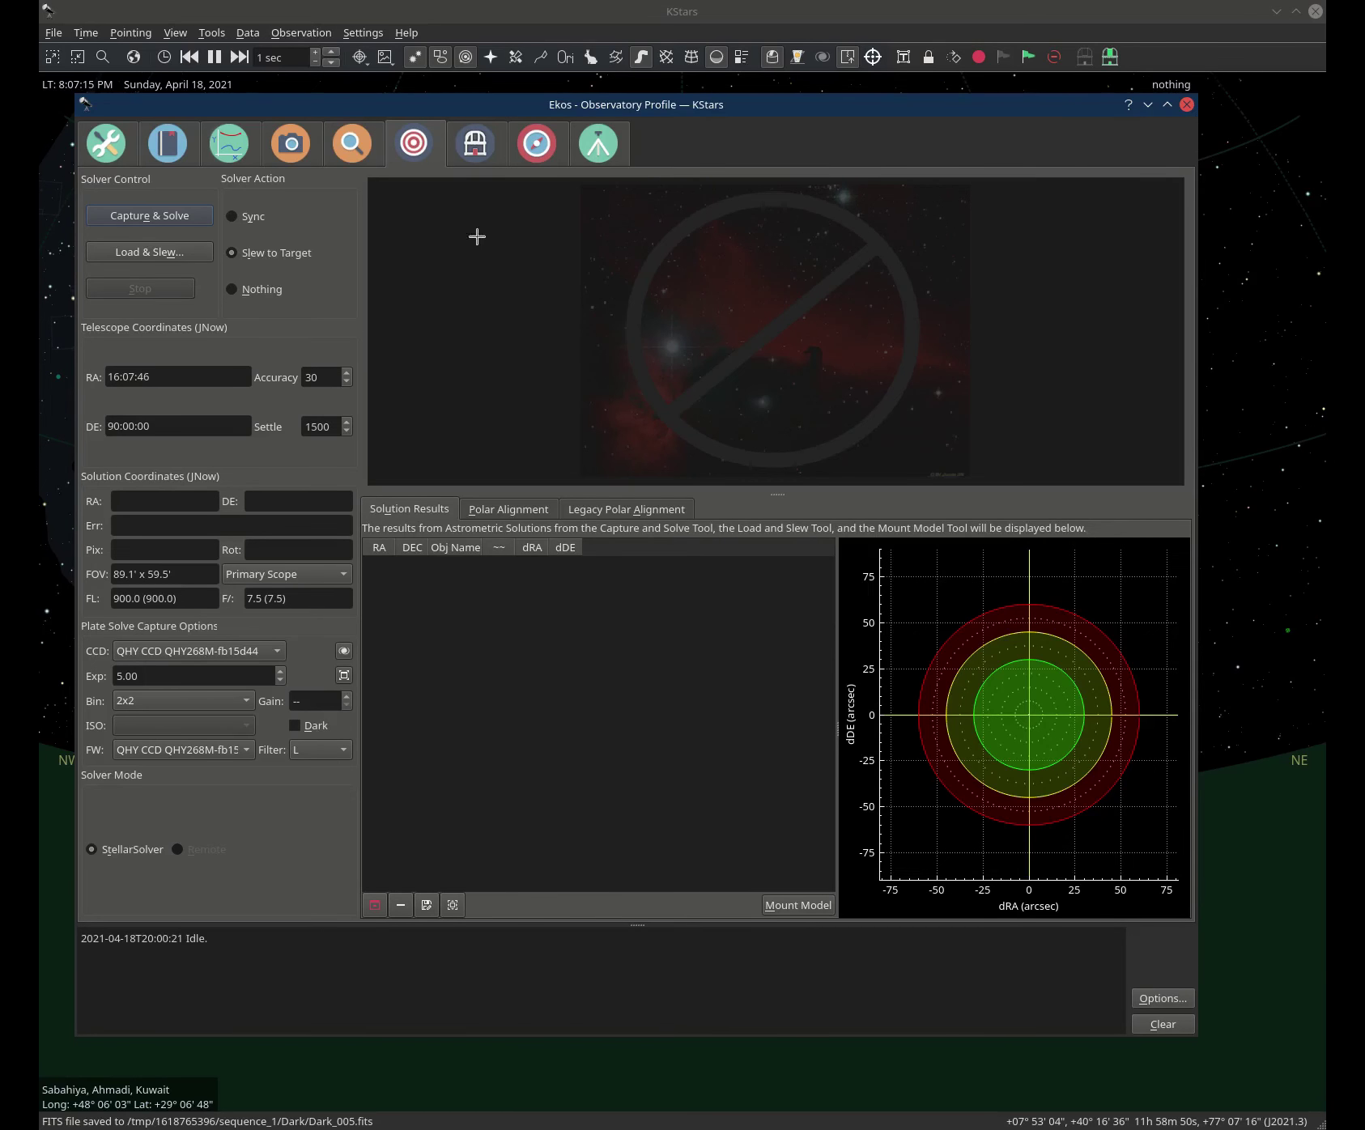
- Check the LodeStar guider in the Guide module, restart Ekos, and reopen the Dark Library
{"action": "left_click", "coordinate": [542, 150]}
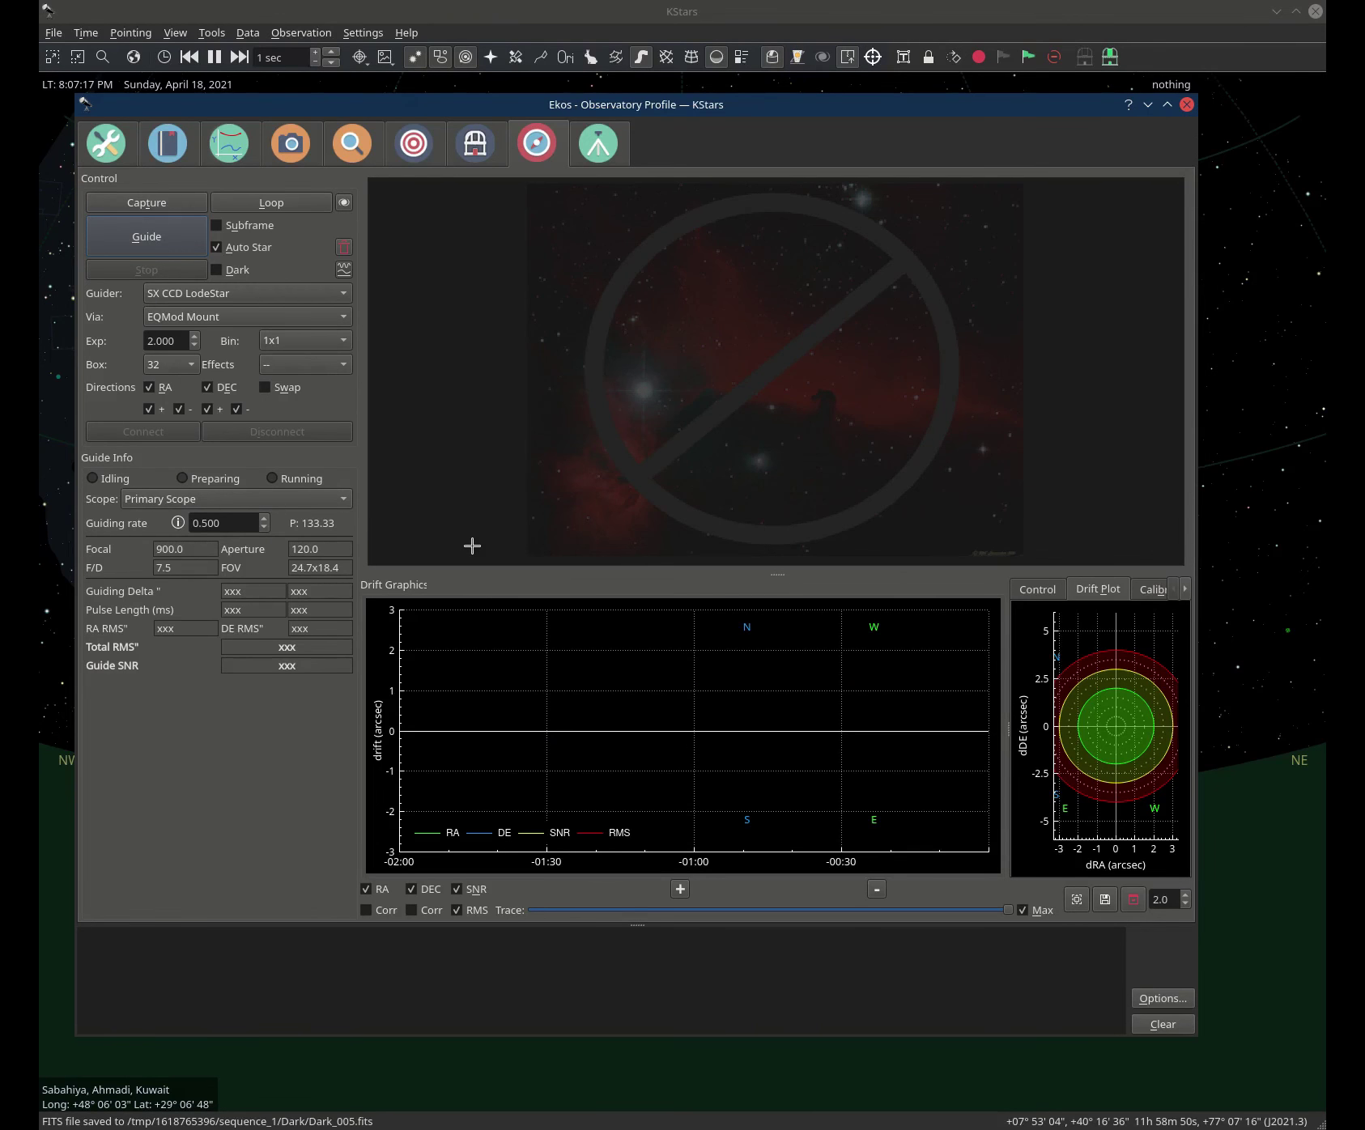
{"action": "left_click", "coordinate": [1187, 104]}
{"action": "left_click", "coordinate": [775, 57]}
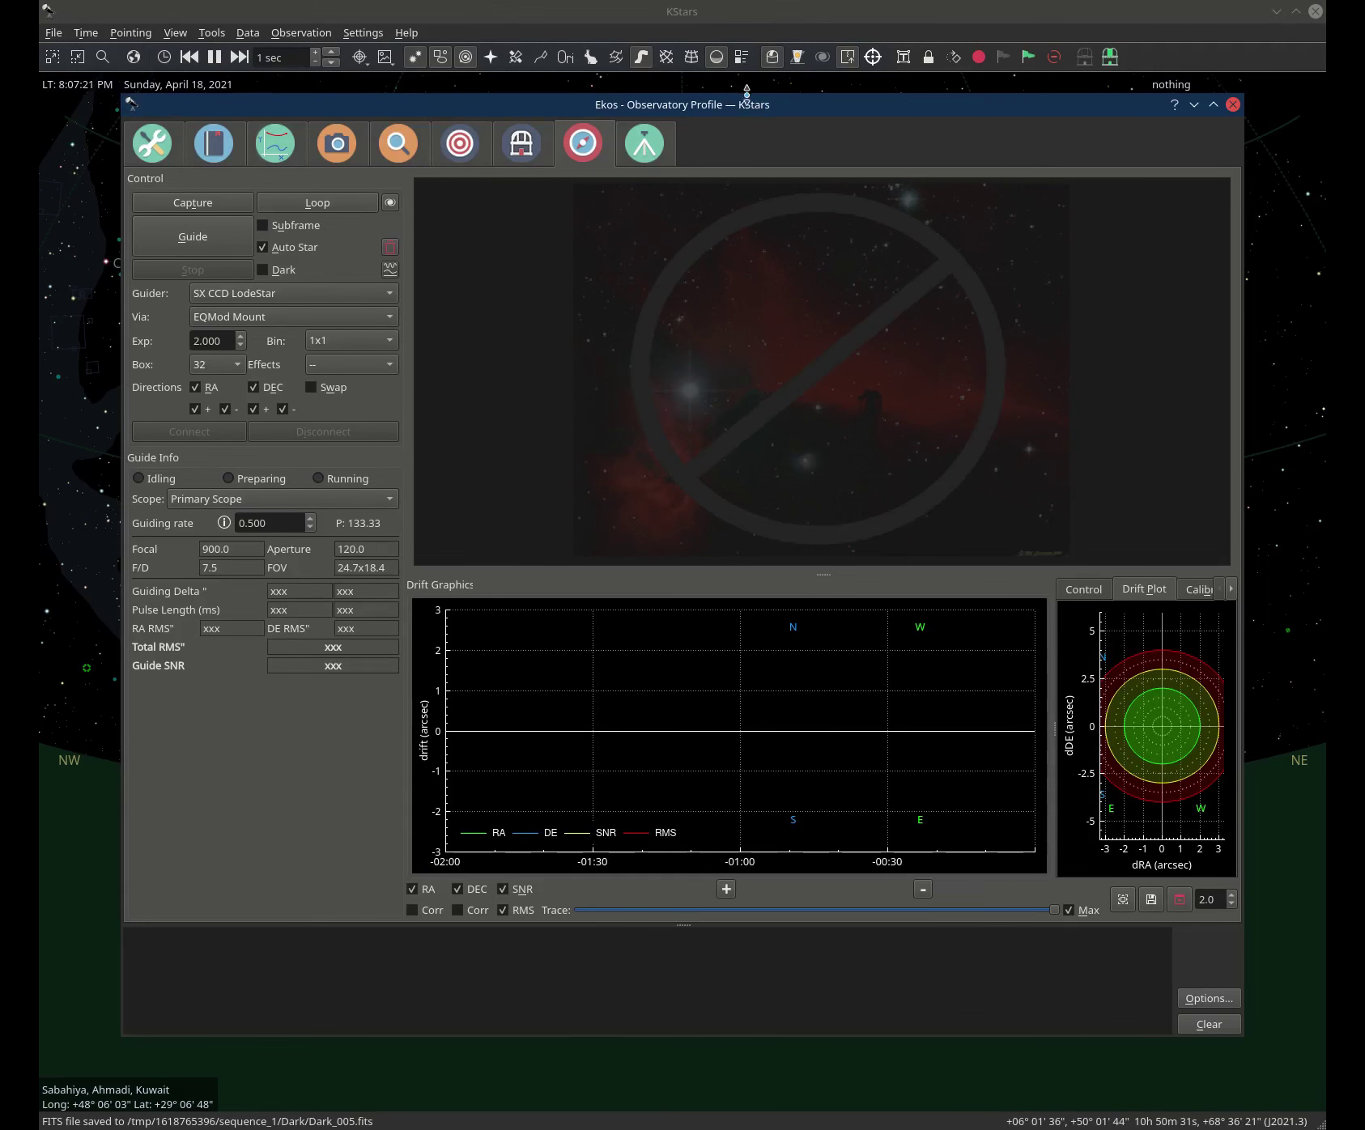
{"action": "mouse_move", "coordinate": [771, 109]}
{"action": "left_mouse_down"}
{"action": "mouse_move", "coordinate": [732, 143]}
{"action": "mouse_move", "coordinate": [793, 127]}
{"action": "left_mouse_up"}
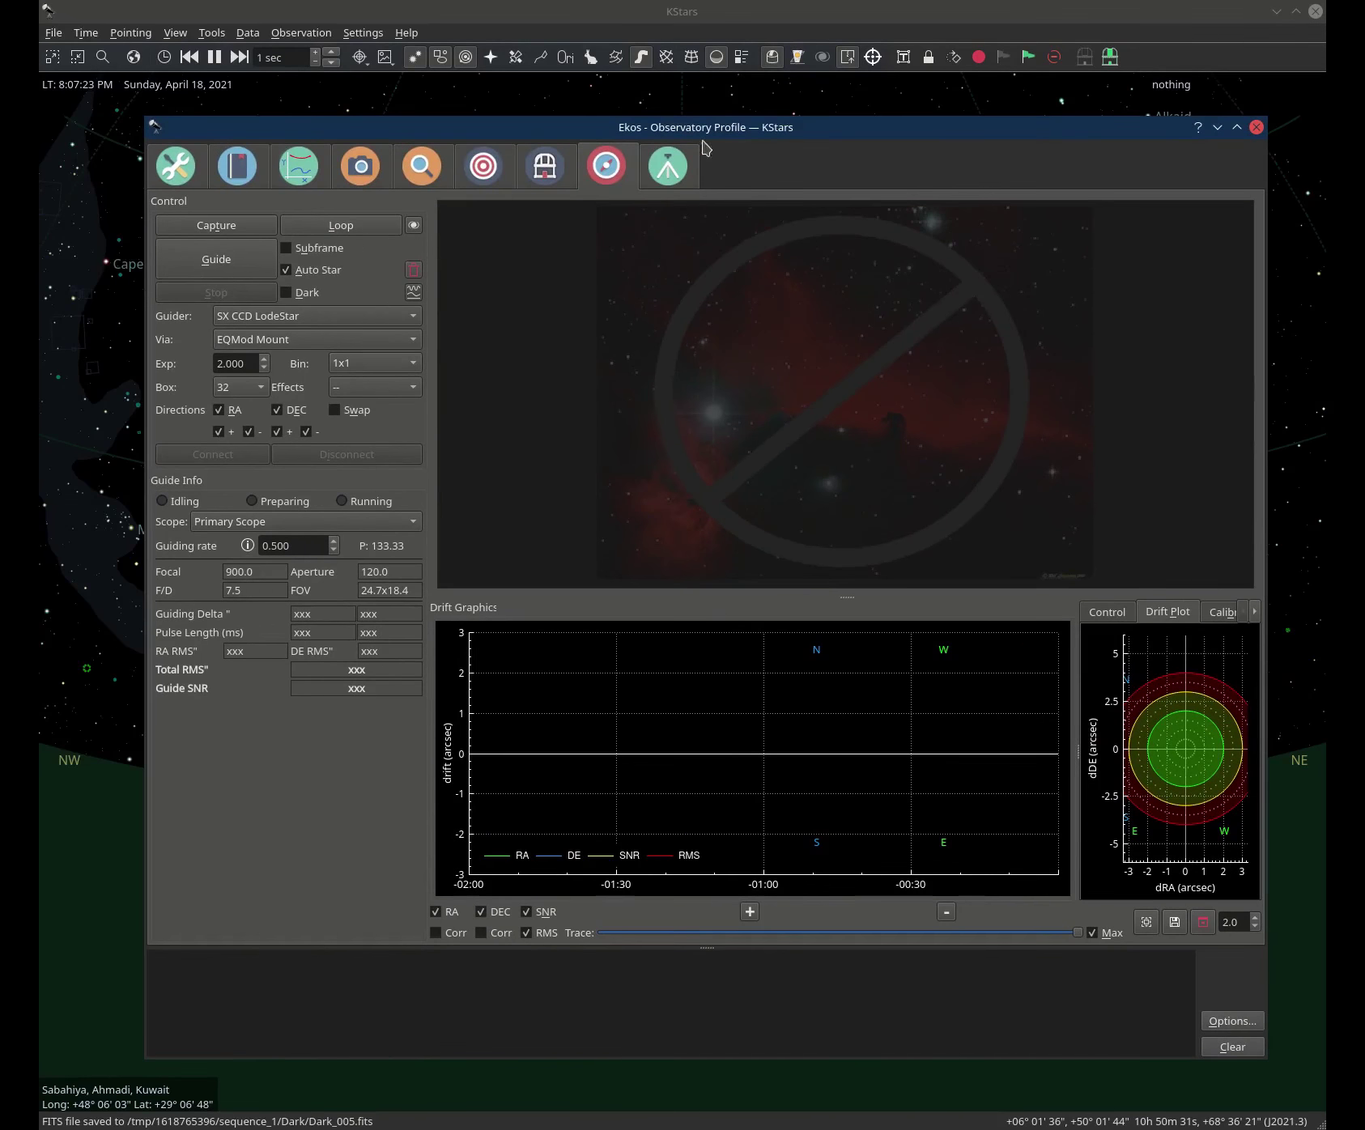
{"action": "left_click", "coordinate": [356, 169]}
{"action": "left_click", "coordinate": [723, 846]}
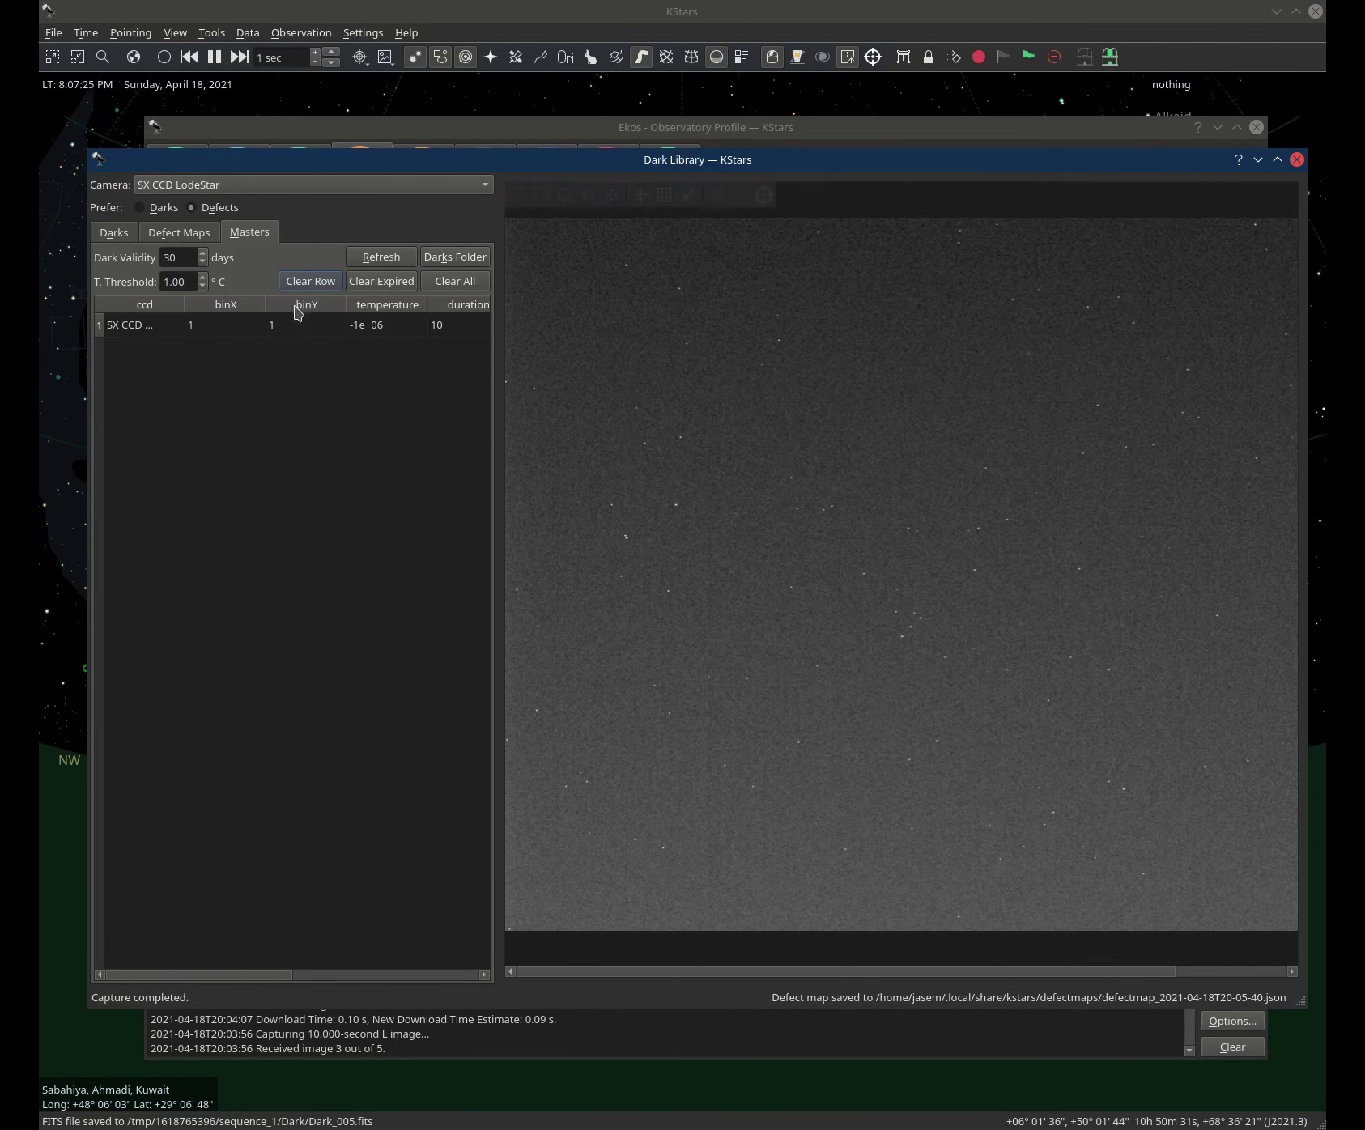
- Switch the Dark Library's Darks settings to the QHY CCD QHY268M-fb15d44 camera, 10 s, count 5
{"action": "left_click", "coordinate": [169, 188]}
{"action": "left_click", "coordinate": [171, 191]}
{"action": "left_click", "coordinate": [113, 232]}
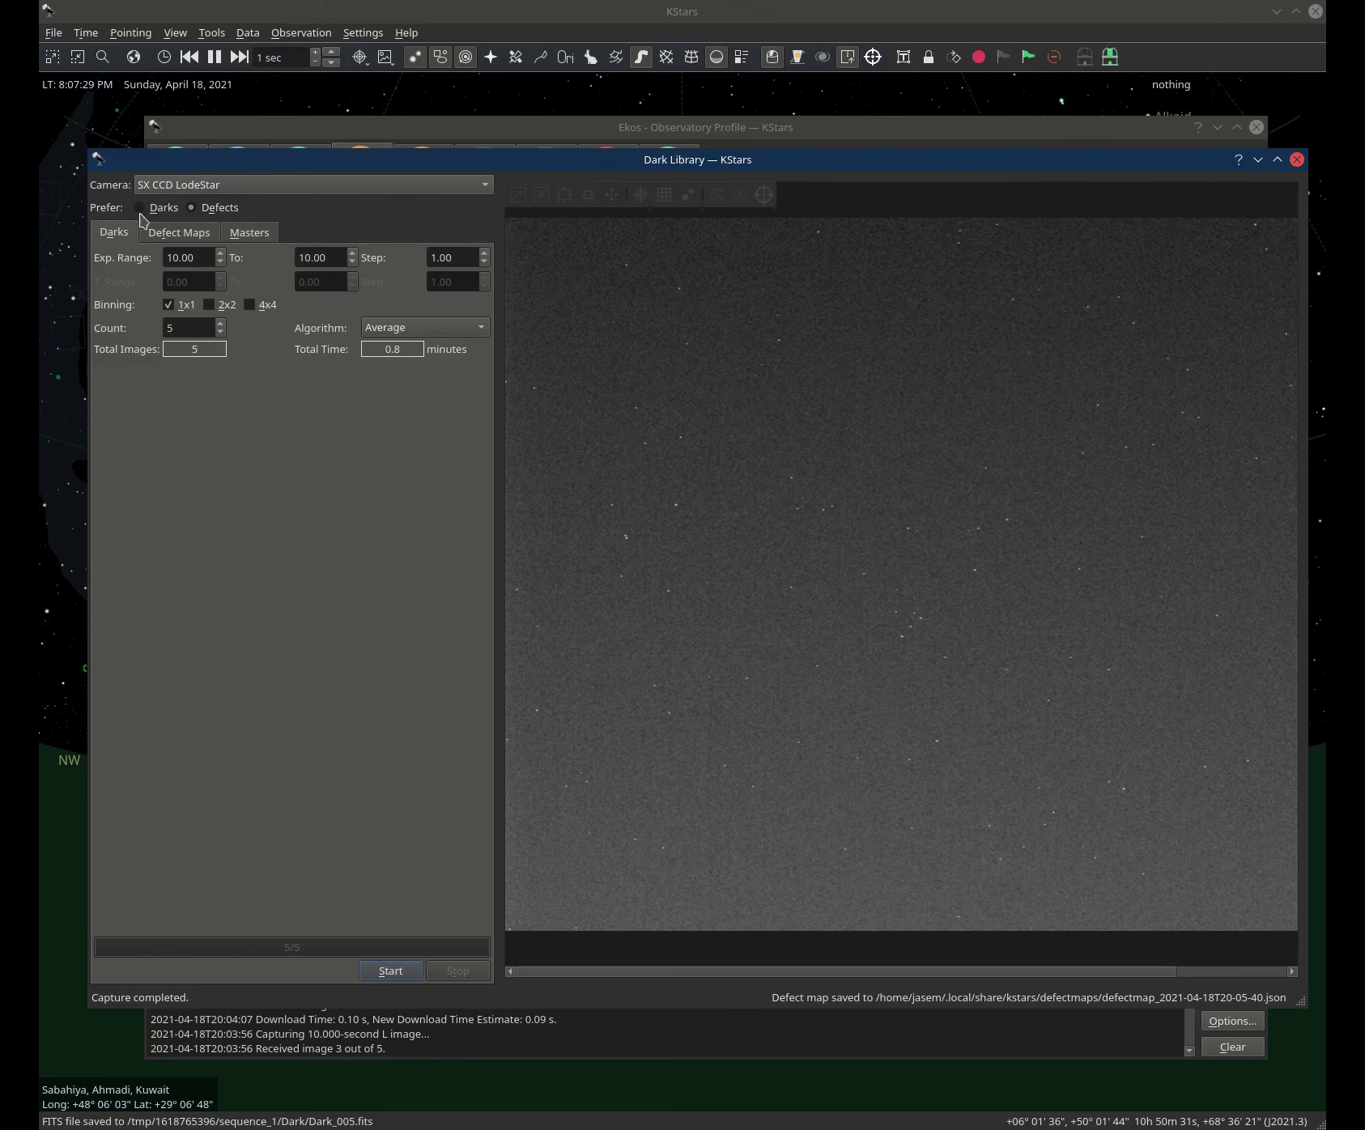
{"action": "left_click", "coordinate": [208, 185]}
{"action": "left_click", "coordinate": [210, 165]}
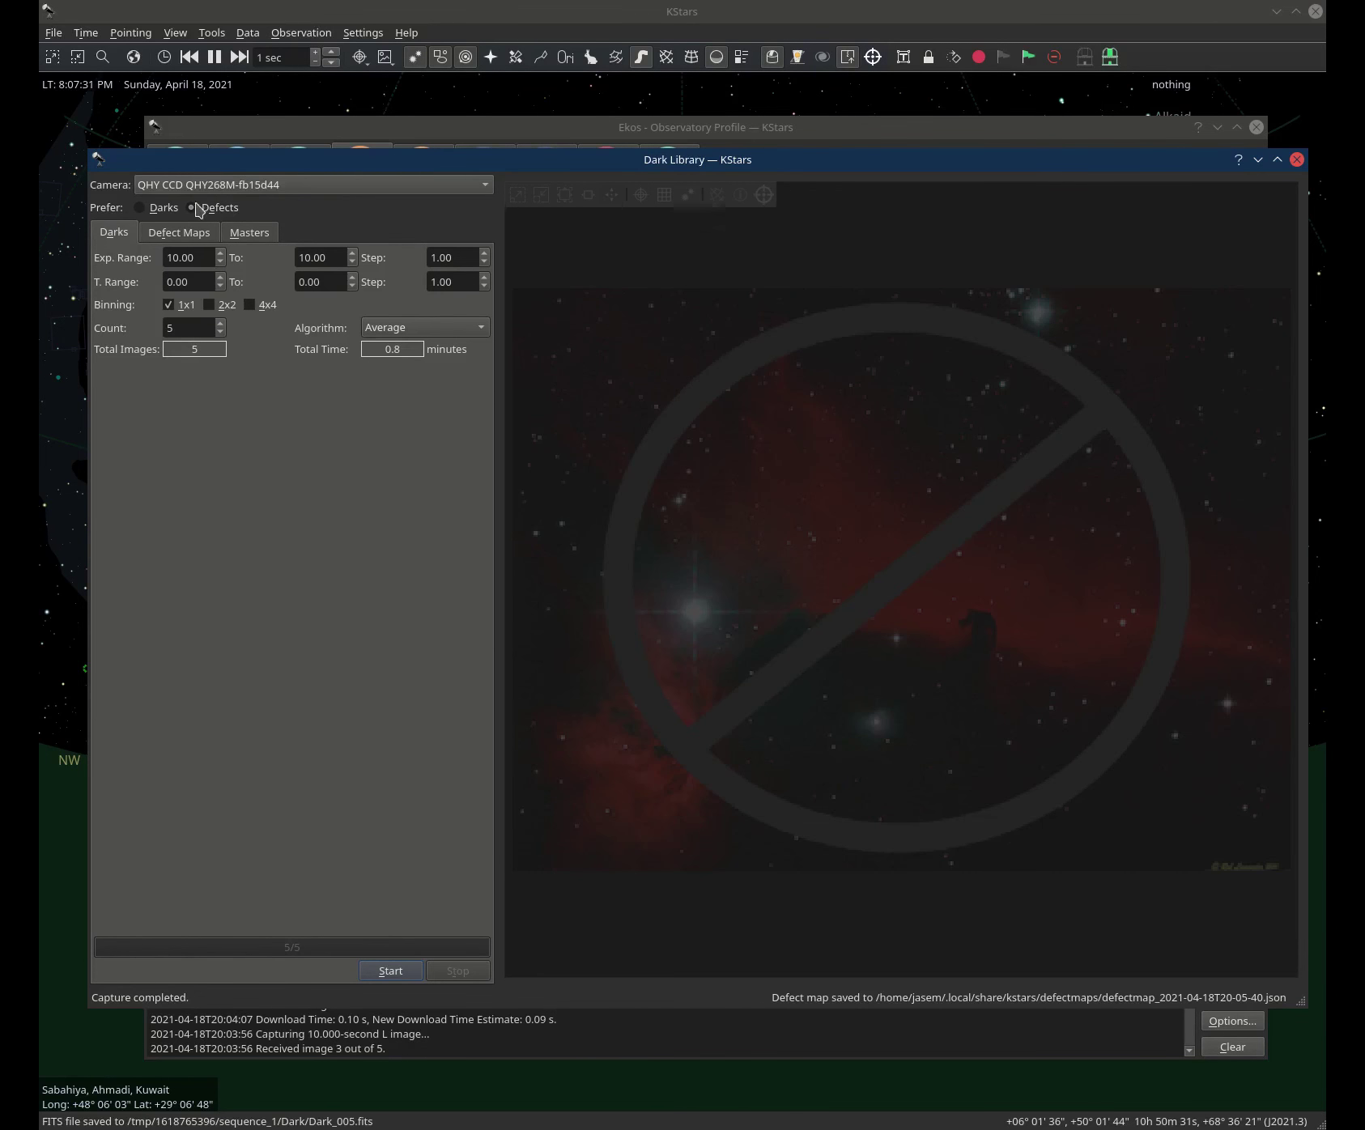